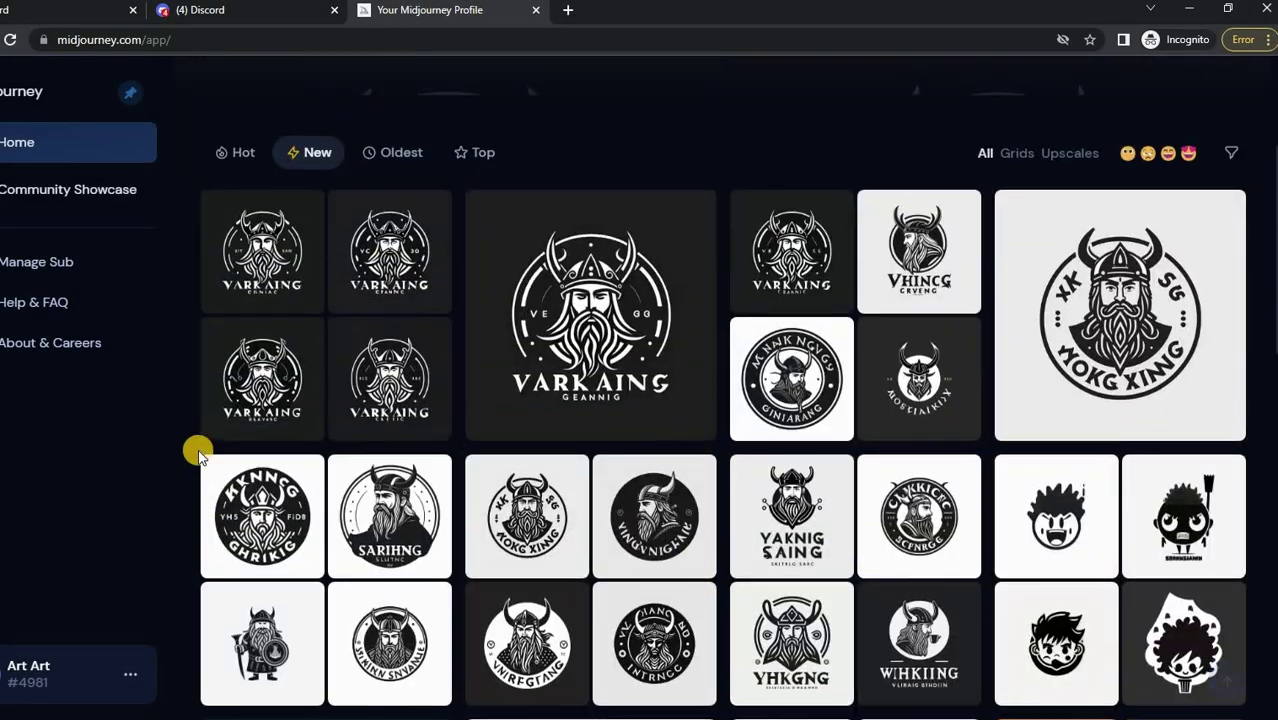
scroll(230, 445, "up", 3)
Remove the brushed ring lettering from the viking logo in SnapEdit and download the cleaned image.
scroll(251, 447, "down", 2)
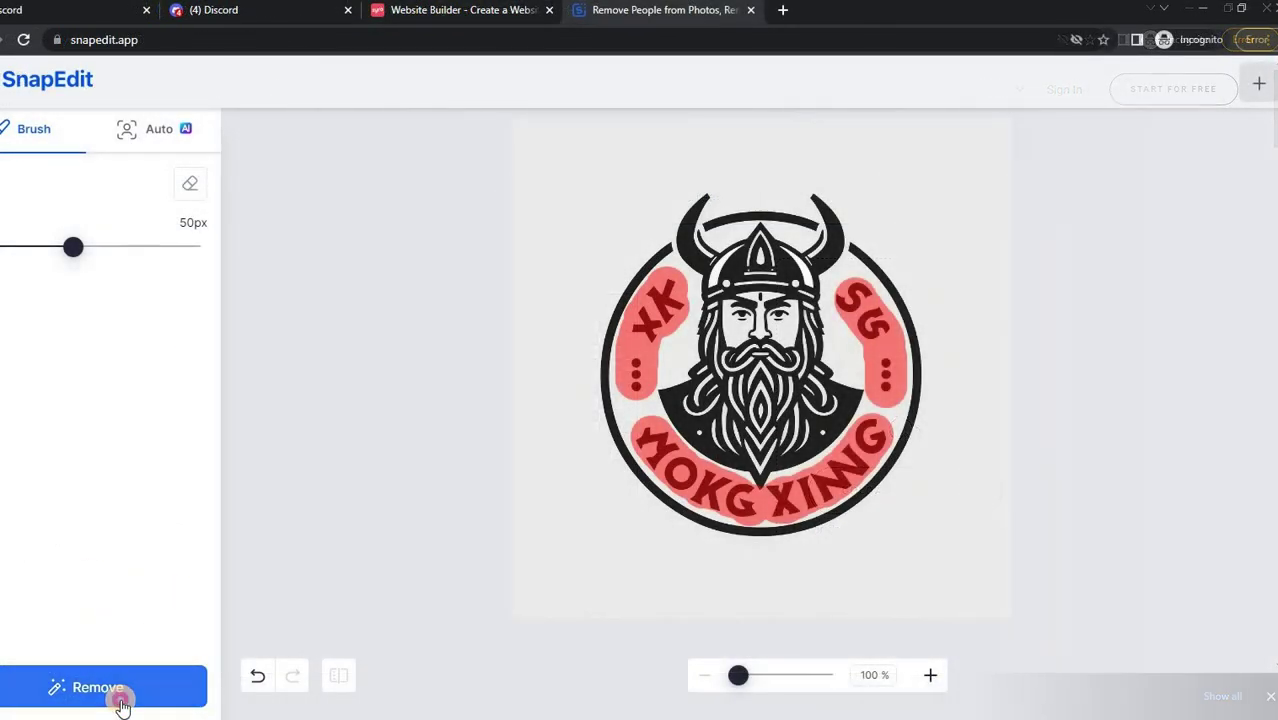
left_click(121, 706)
left_click(1190, 83)
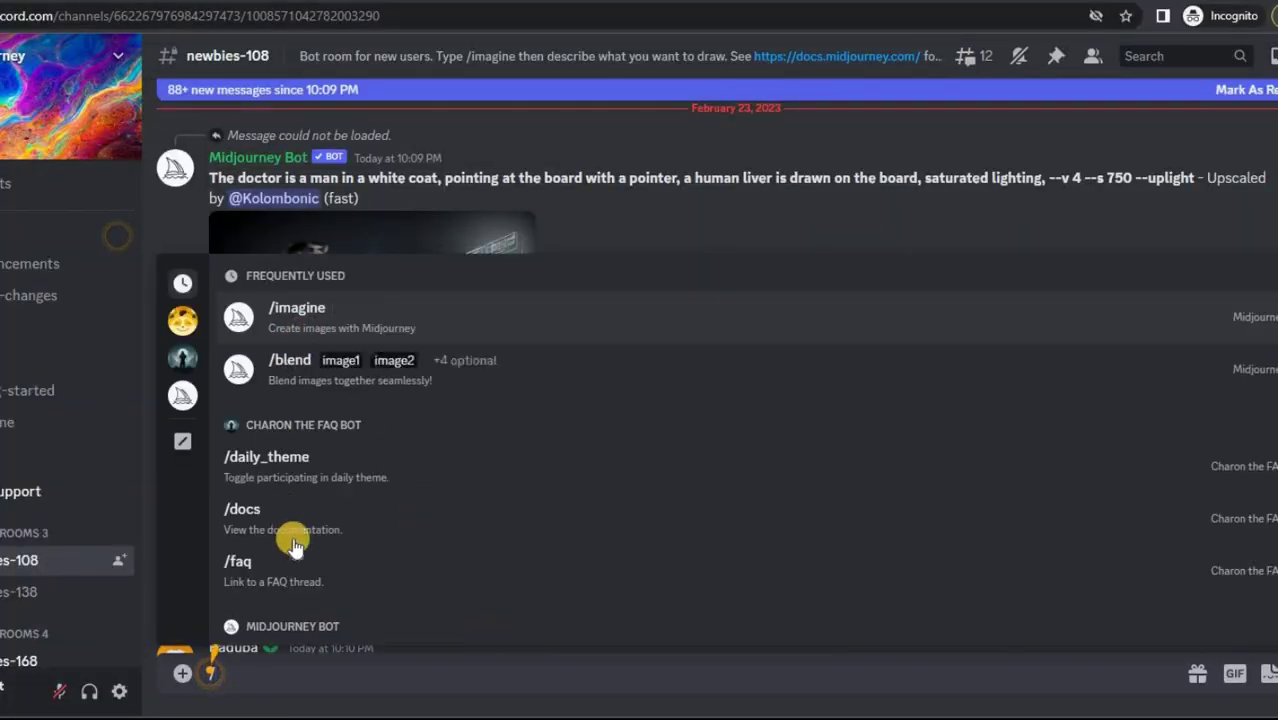
Run the /settings command to display the bot's settings panel.
type("s")
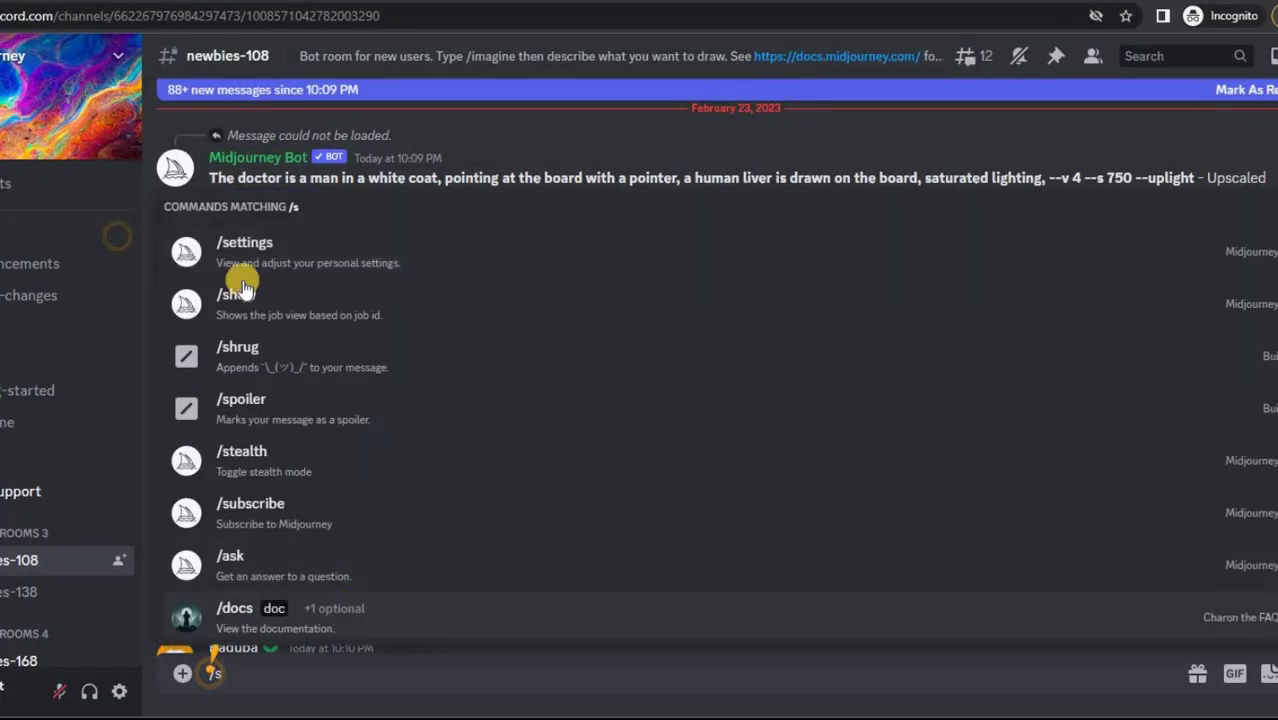
key("Tab")
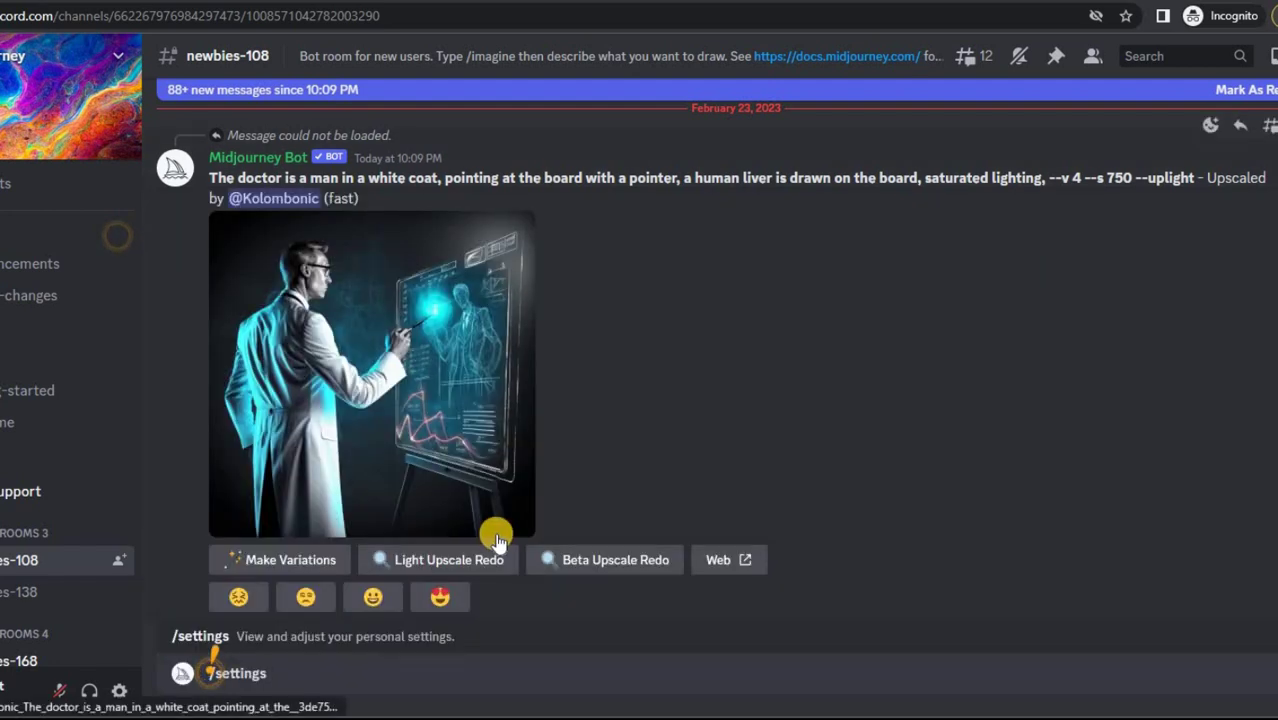
key("Return")
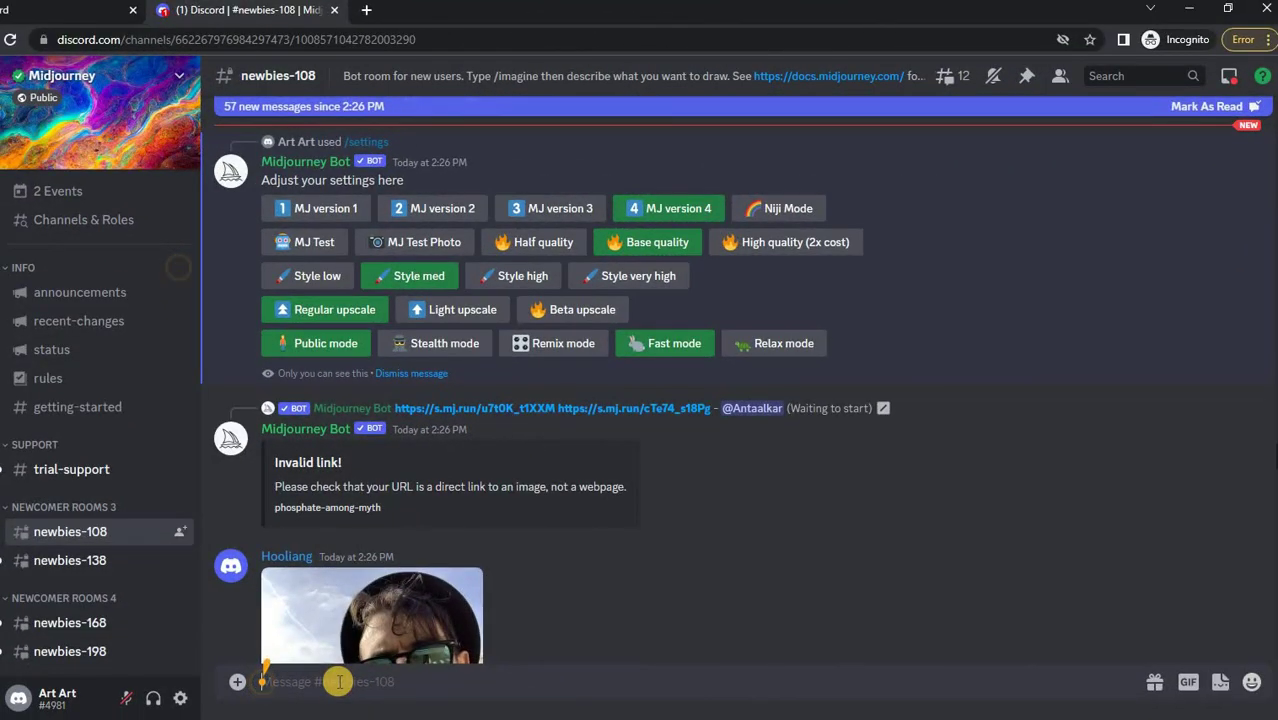
Generate the panda logo grid with /imagine and view it full-size in a browser tab.
left_click(339, 681)
type("/")
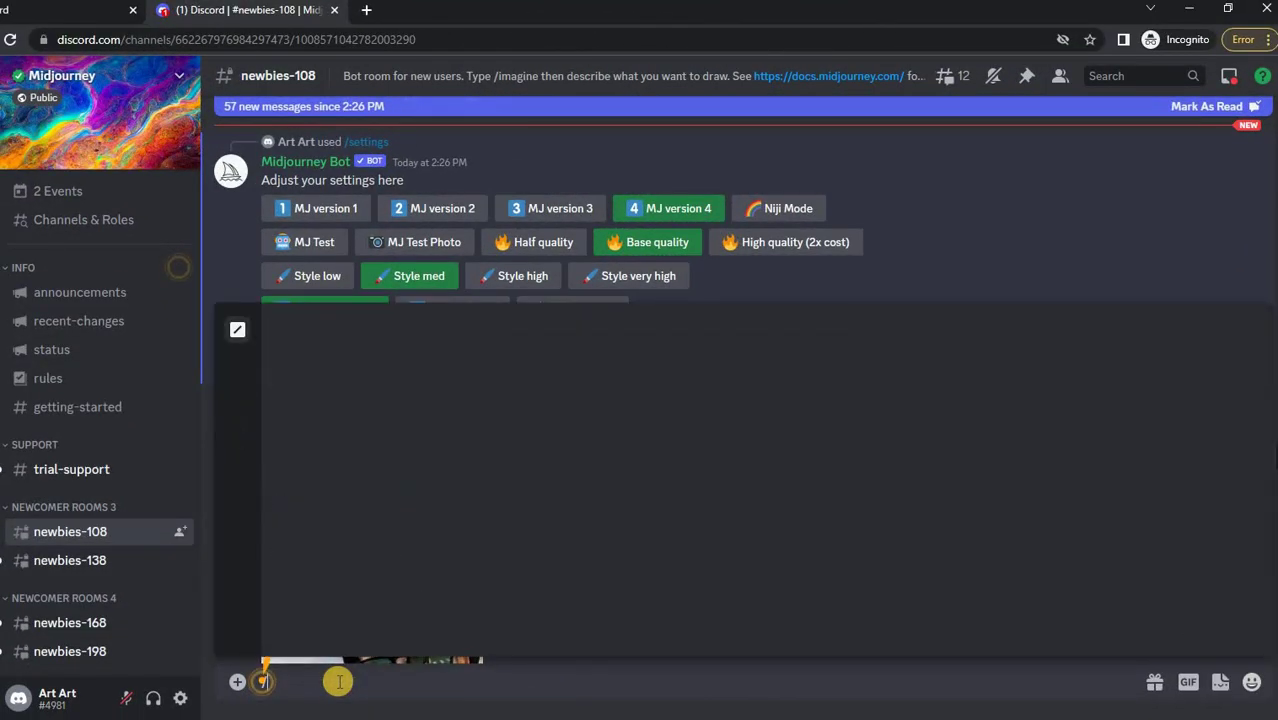
key("Tab")
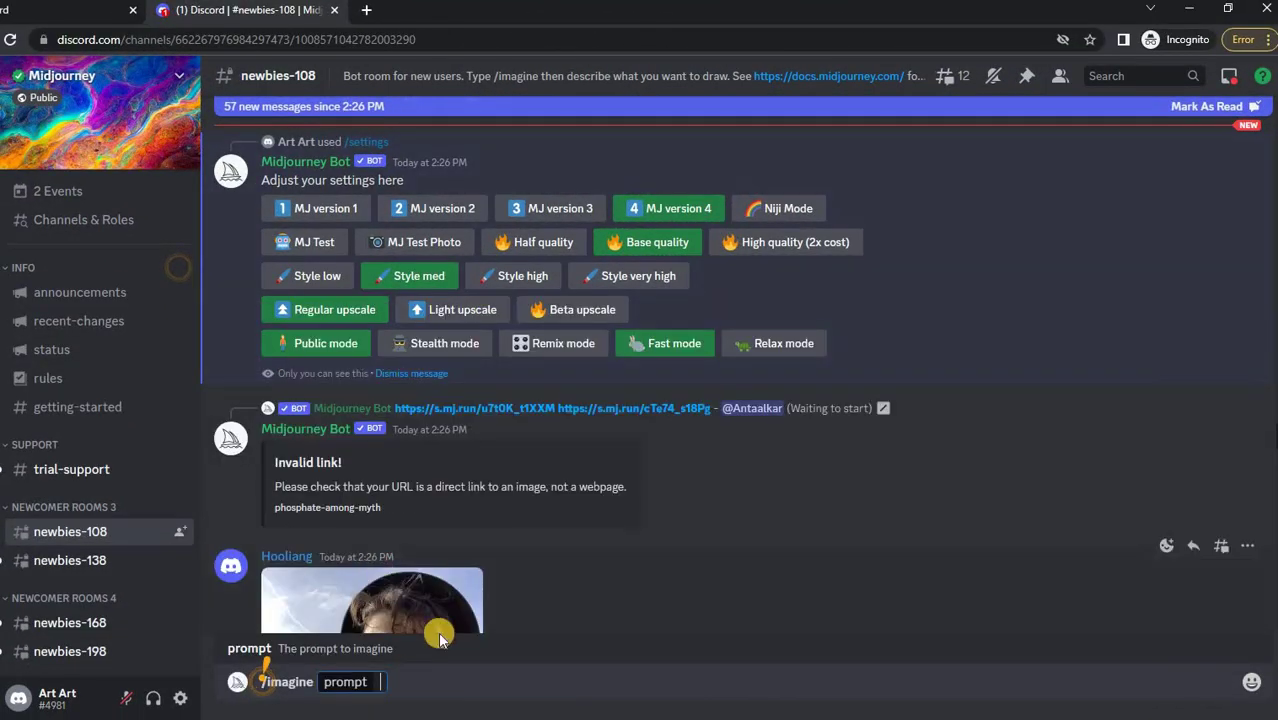
type("simple smile panda logo design, flat 2d, vector, company logo")
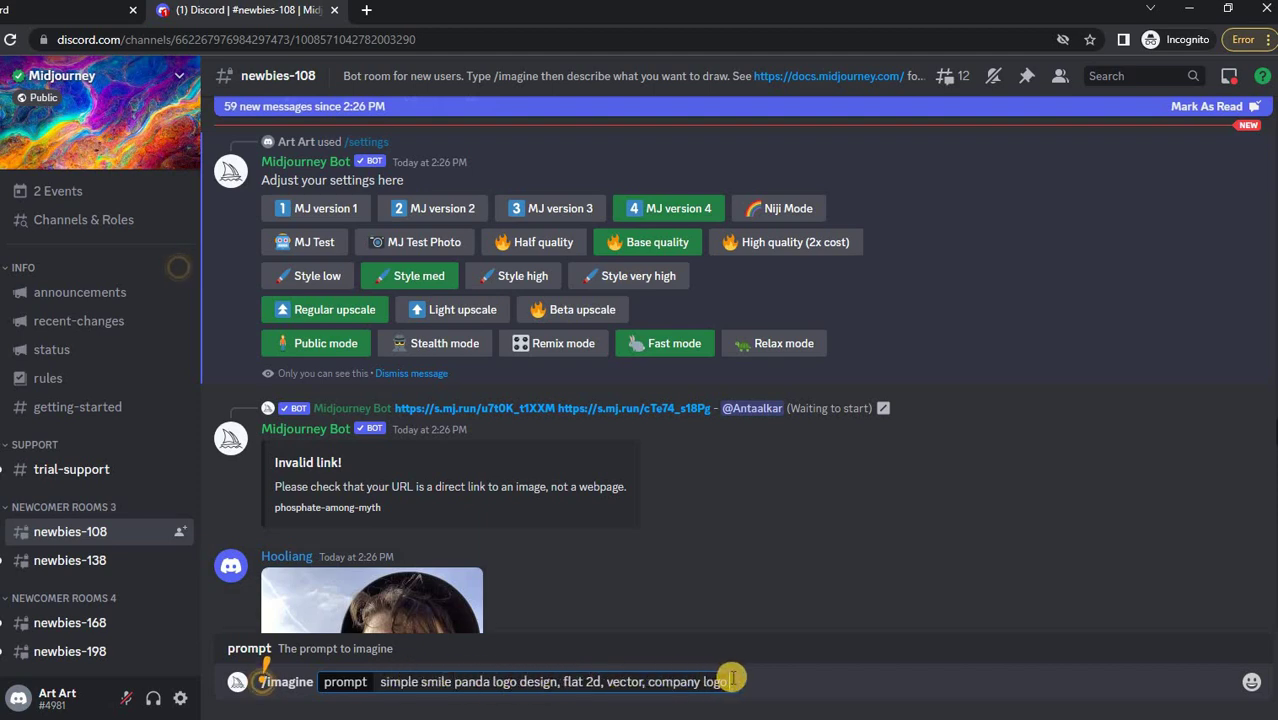
key("Return")
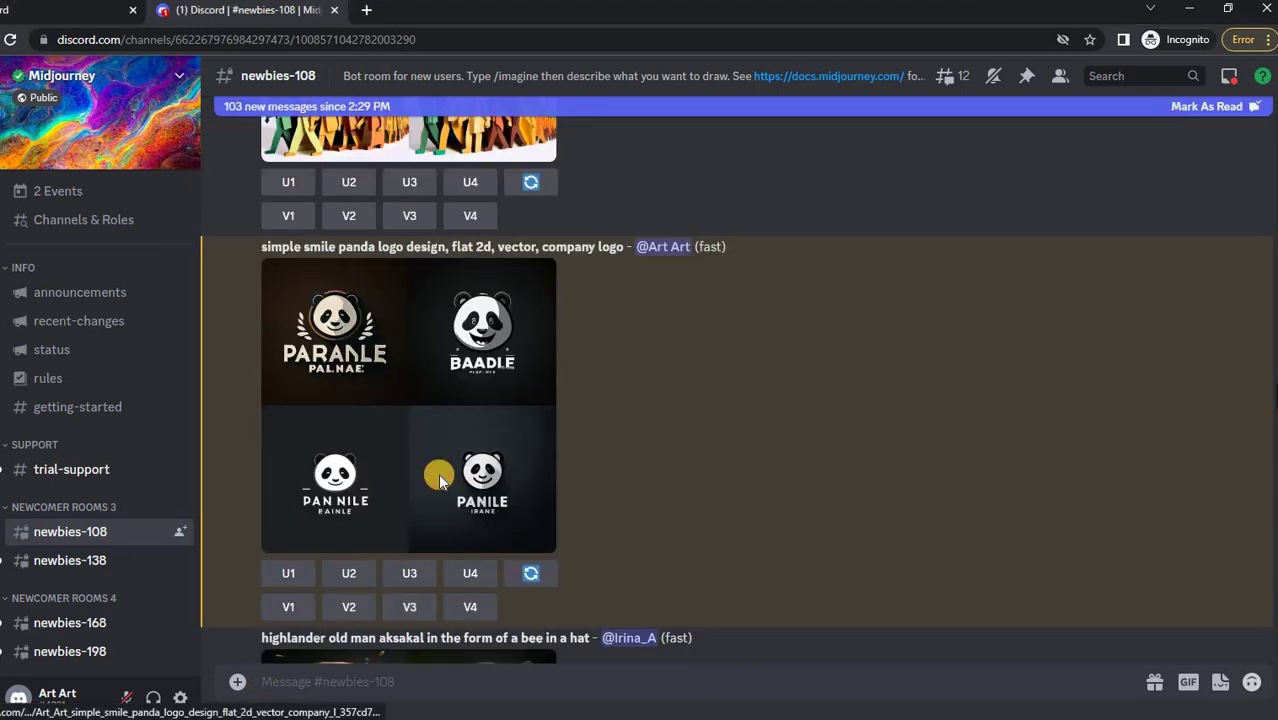
left_click(436, 476)
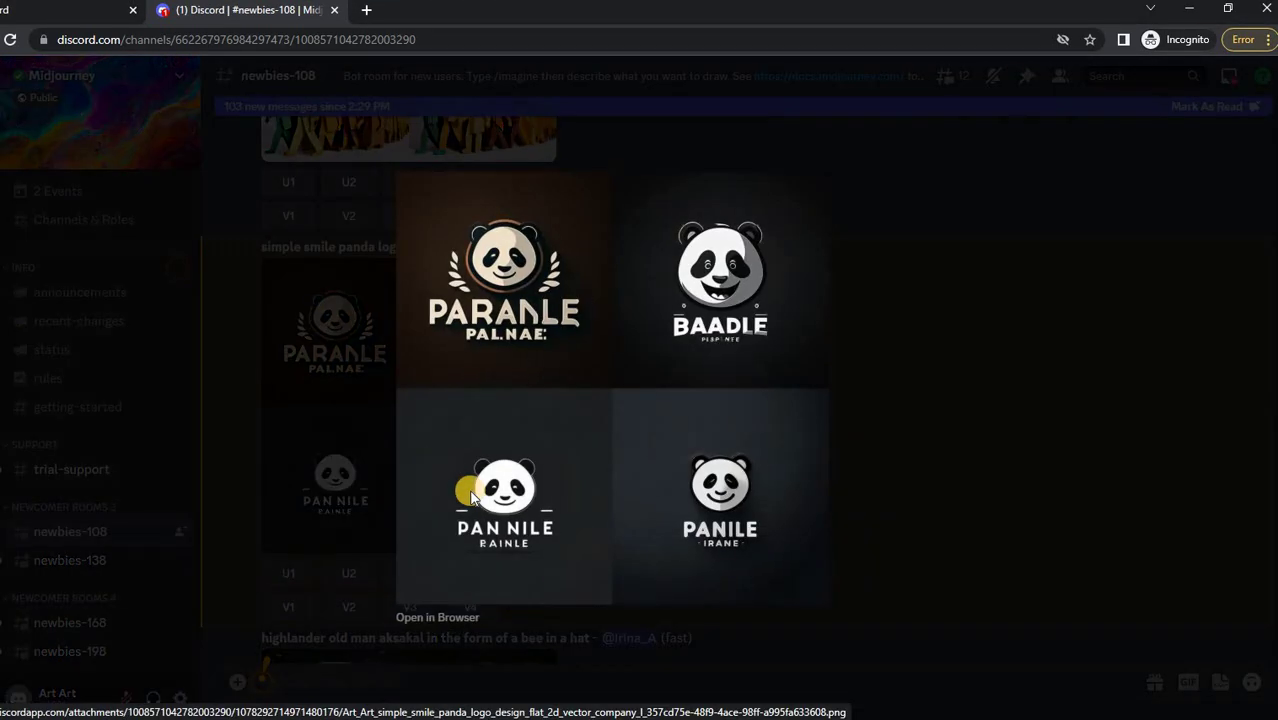
left_click(457, 617)
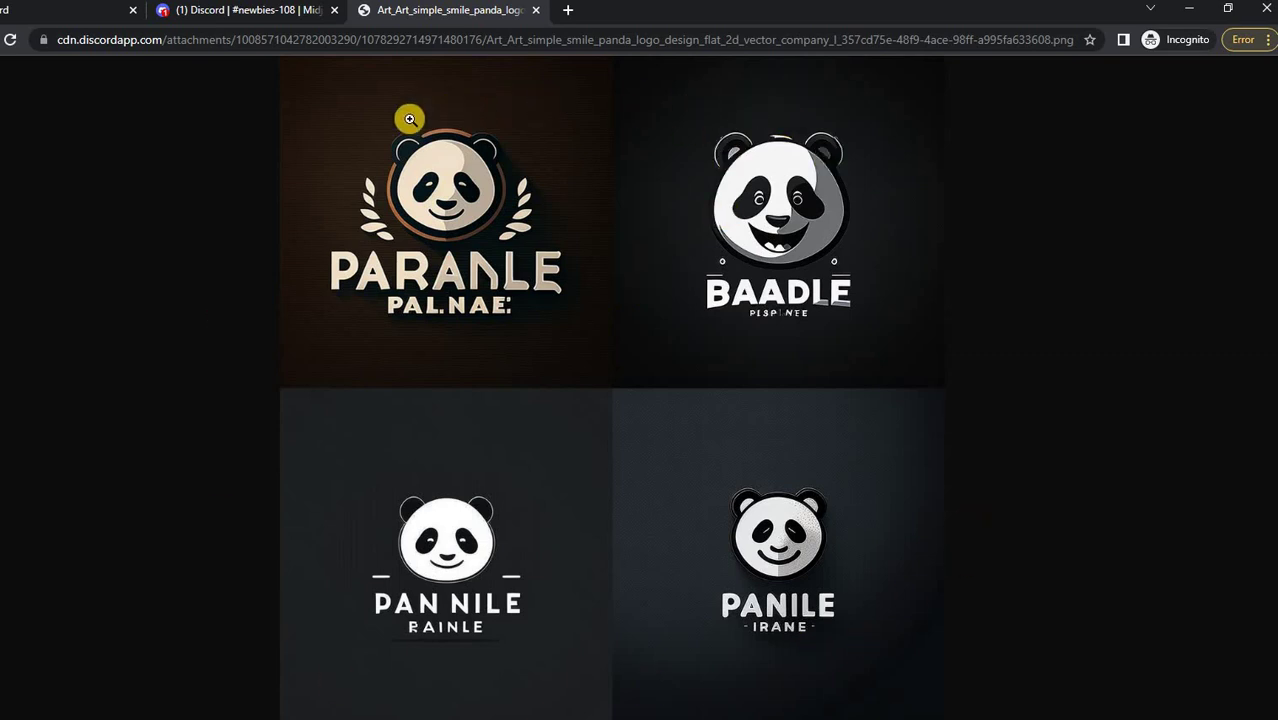
Close the image tab and rerun /imagine with the panda prompt plus 'without text'.
key("ctrl+w")
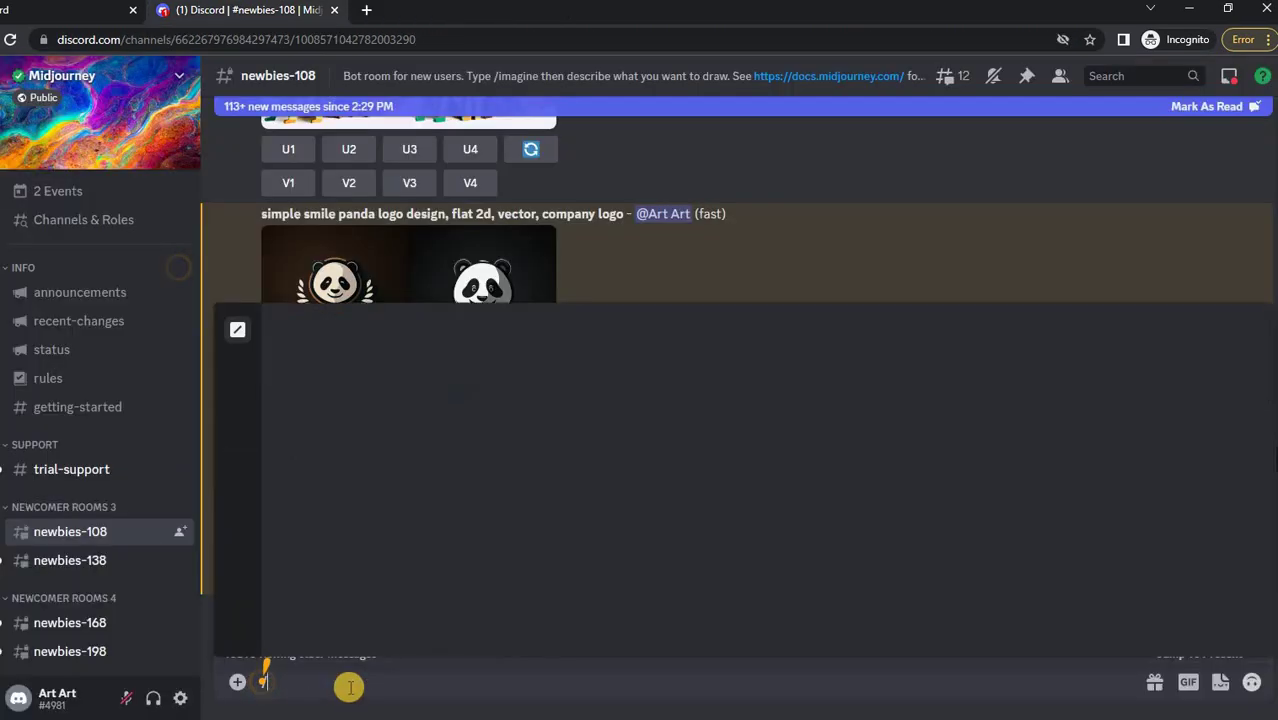
left_click(345, 685)
type("/")
key("Tab")
type("simple smile panda logo design, flat 2d, vector, company logo")
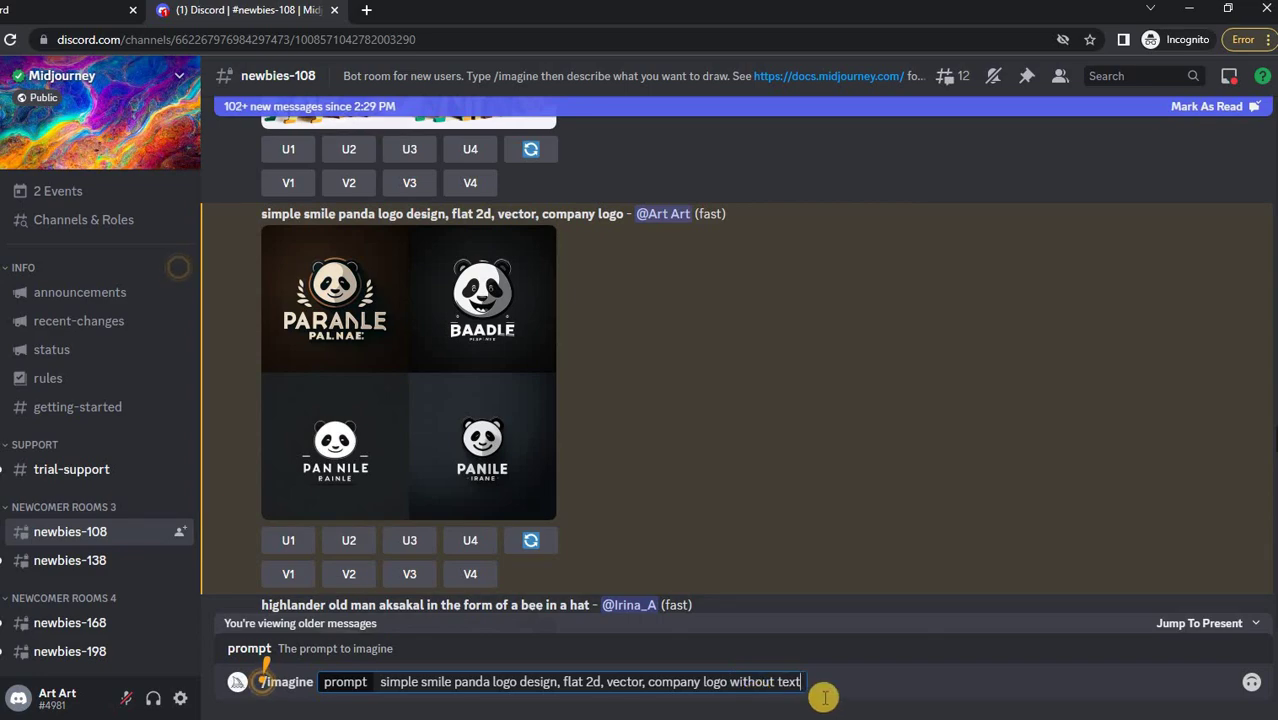
key("Return")
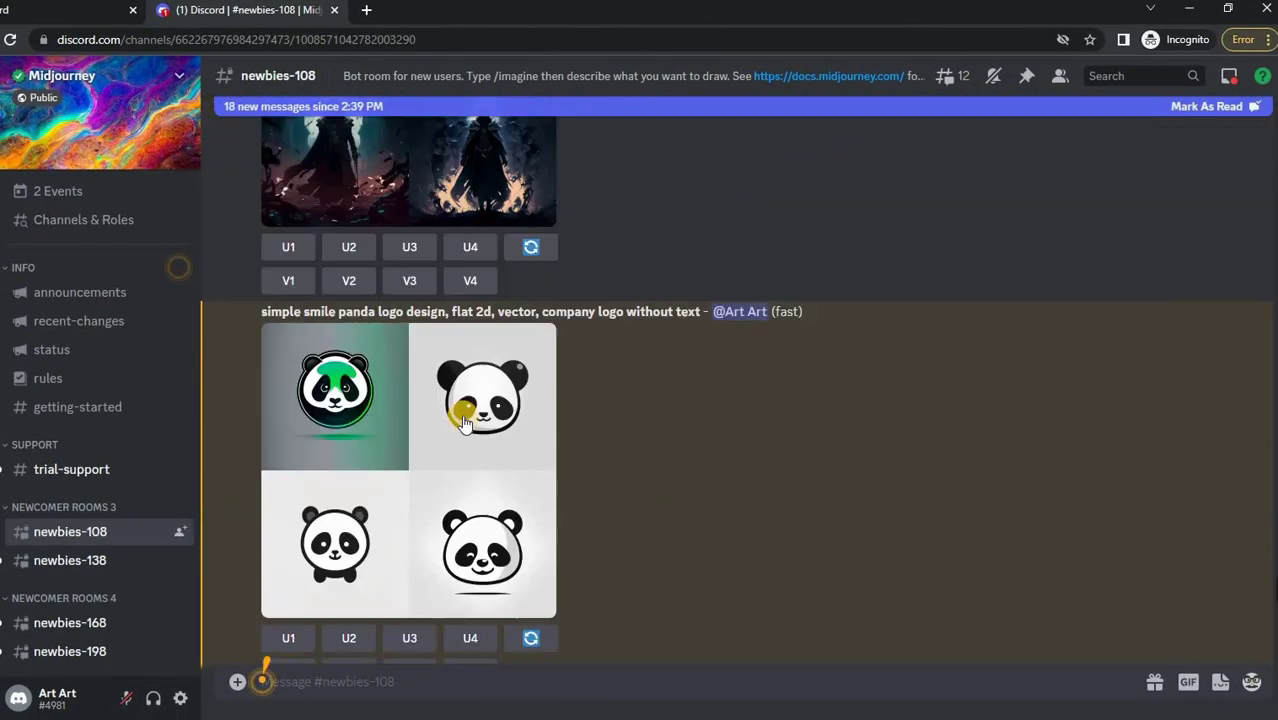
Upscale the fourth panda with U4 and open the upscale full-size to save it.
left_click(463, 423)
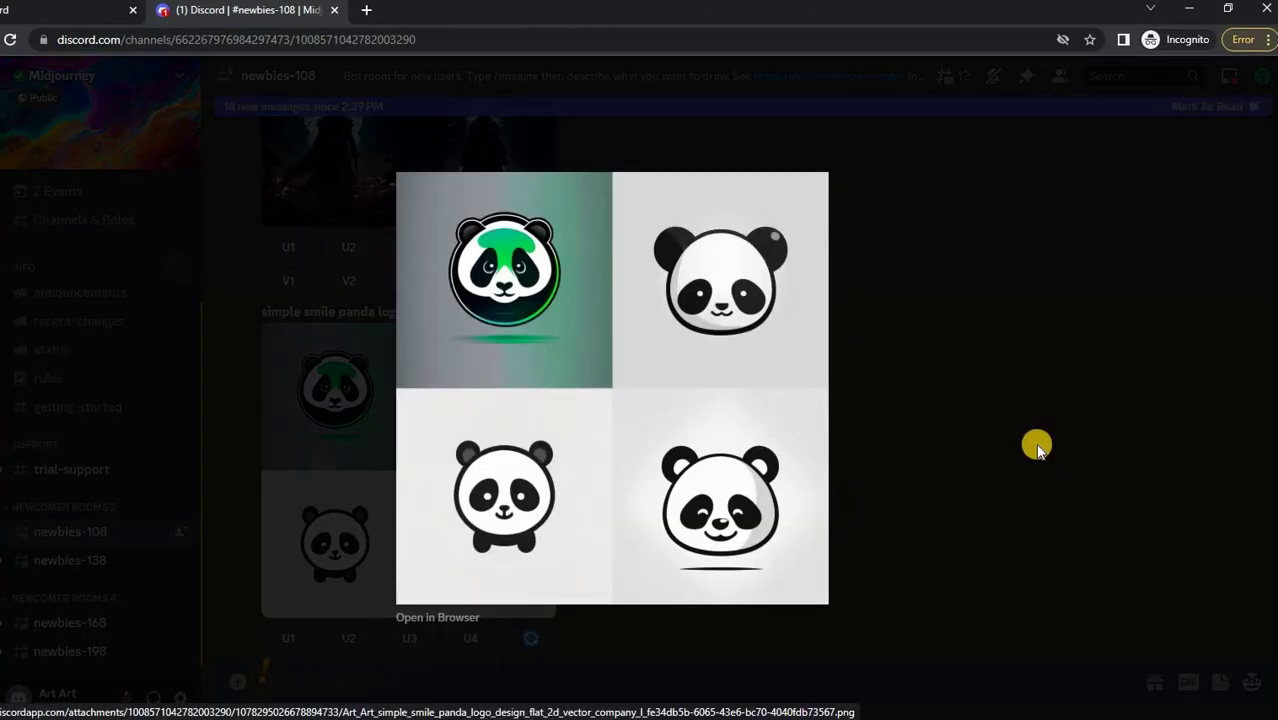
left_click(979, 420)
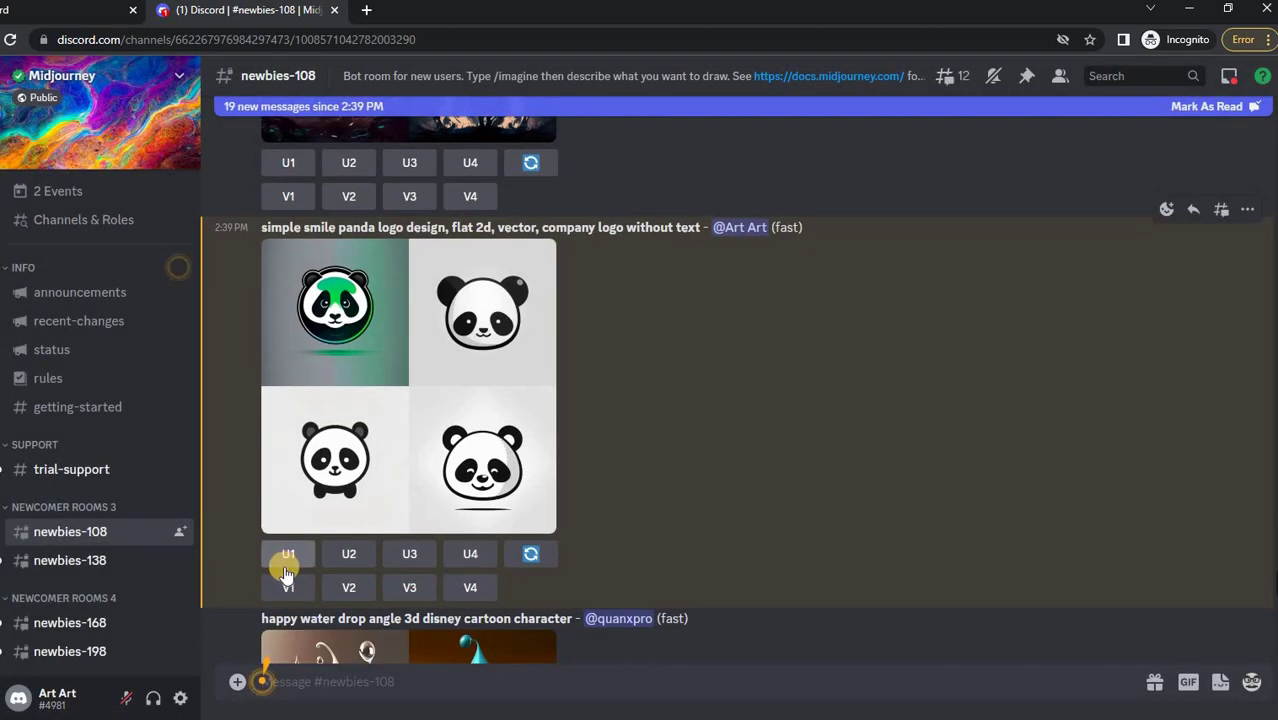
left_click(486, 555)
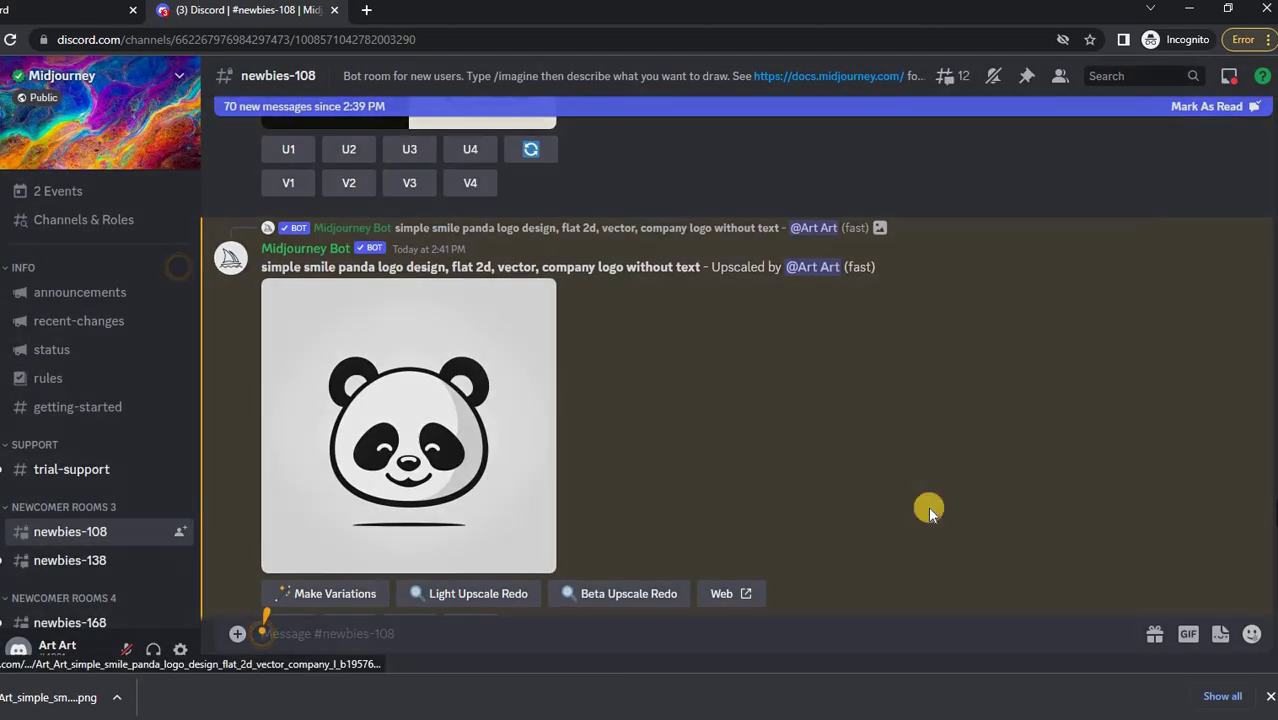
left_click(440, 480)
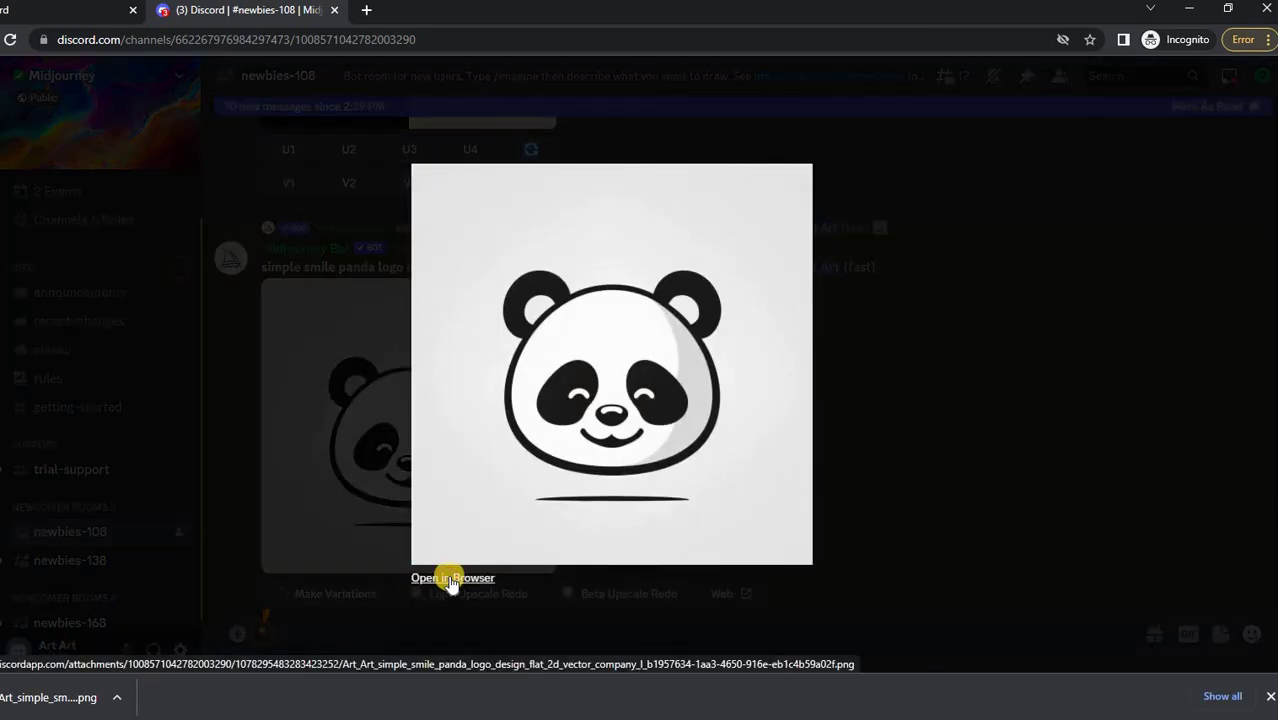
left_click(448, 579)
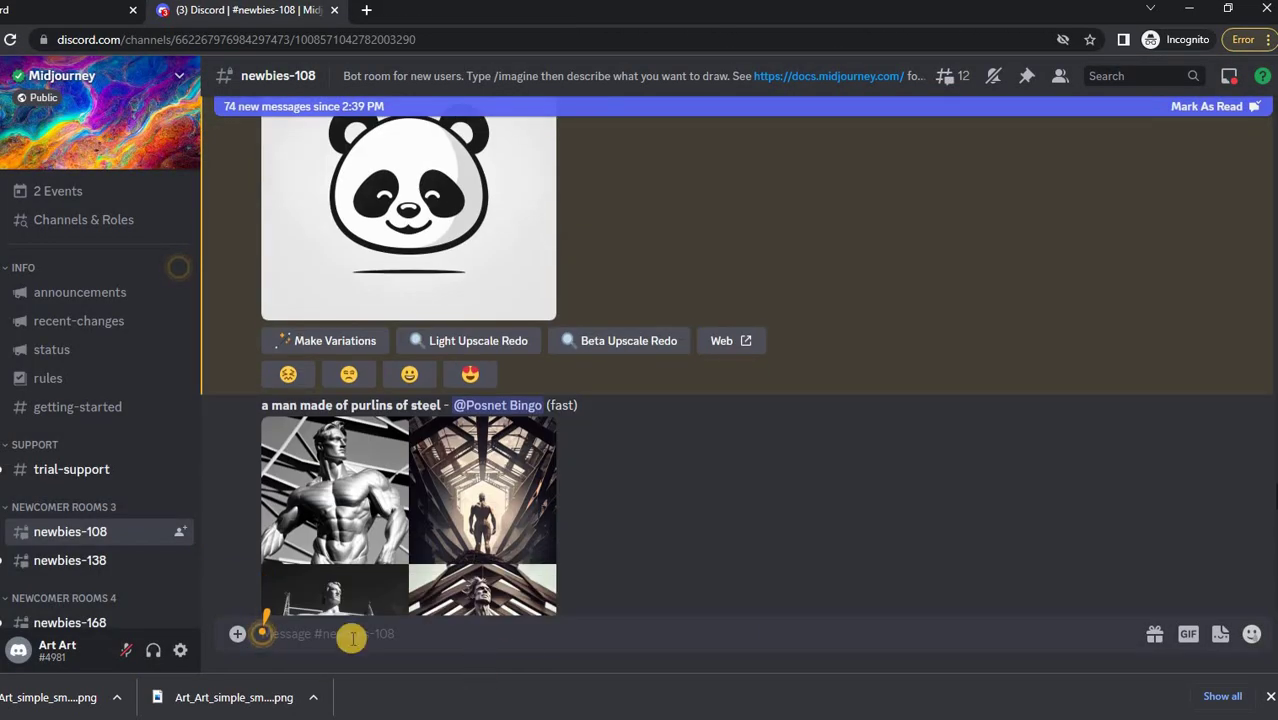
left_click(352, 638)
Submit the /imagine prompt for a cute bear logo in Lacoste sign style.
type("/")
key("Tab")
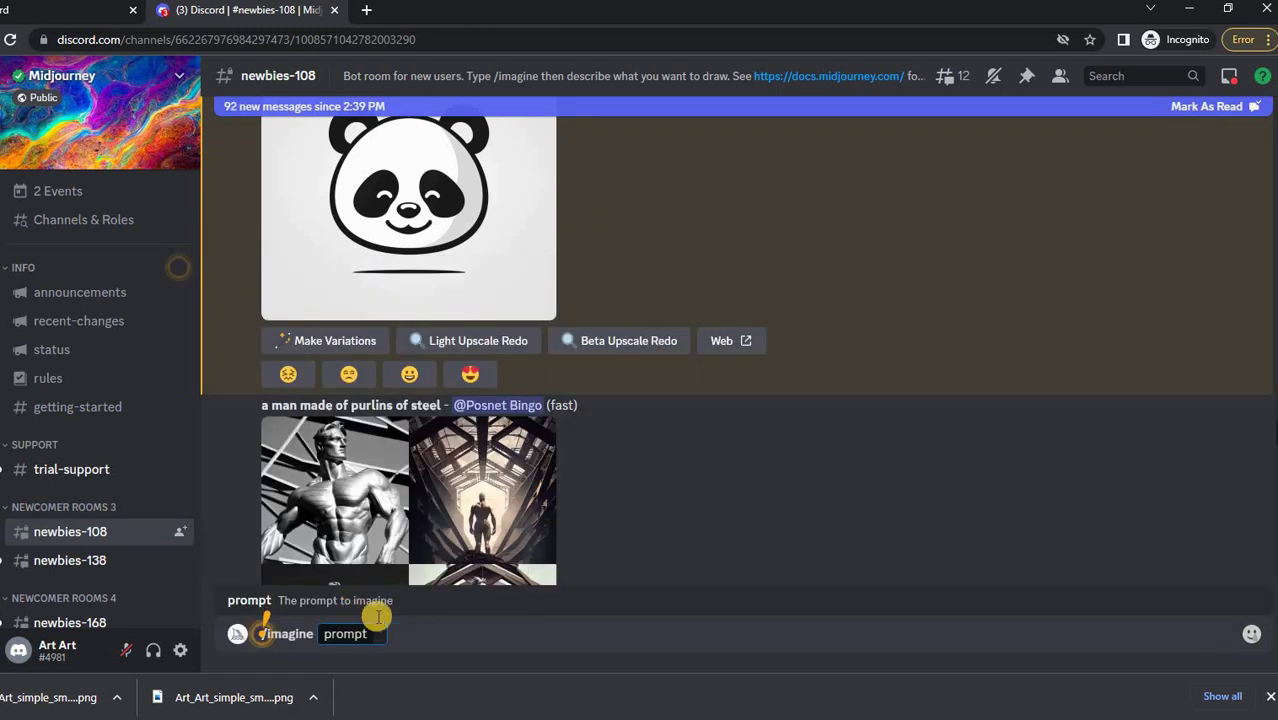
type("simple logo design of cute bear, flat 2d, vector, company logo, Lacoste sign style")
left_click_drag(472, 631, 594, 632)
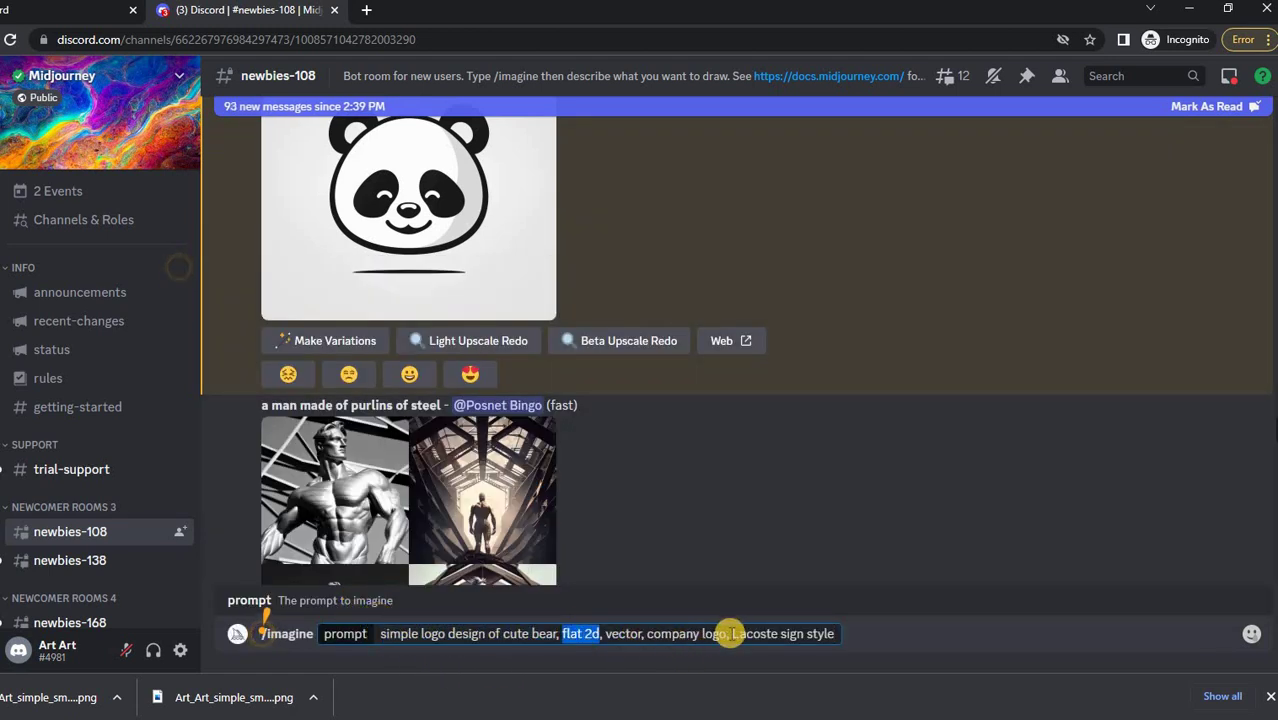
left_click_drag(731, 633, 836, 631)
left_click(850, 630)
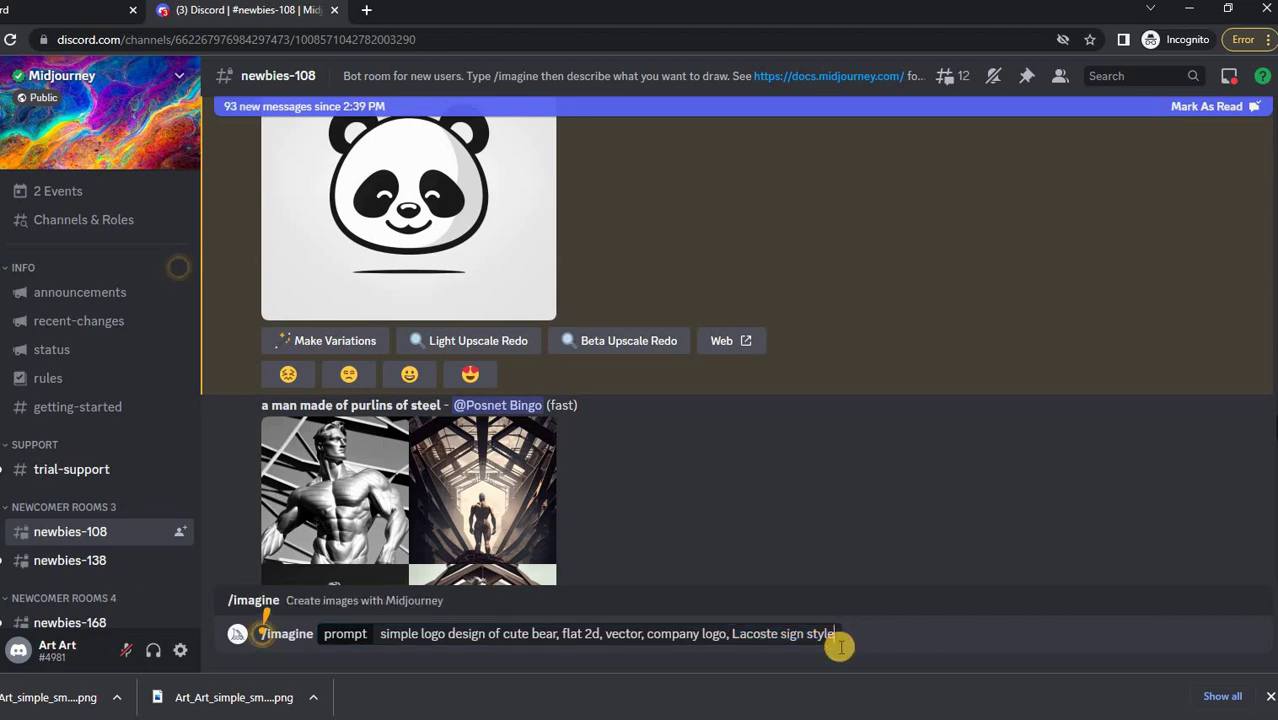
key("Return")
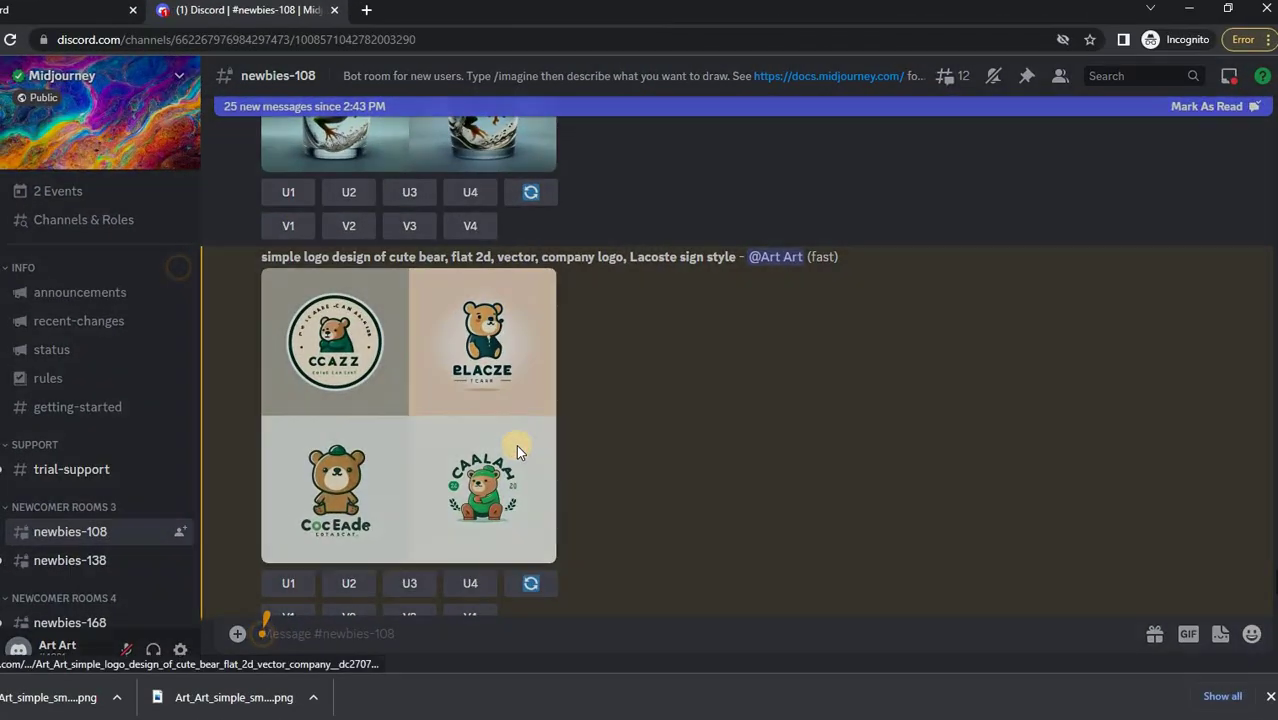
View the bear logo grid full-size, close its tab, and select the bear prompt to copy.
left_click(516, 444)
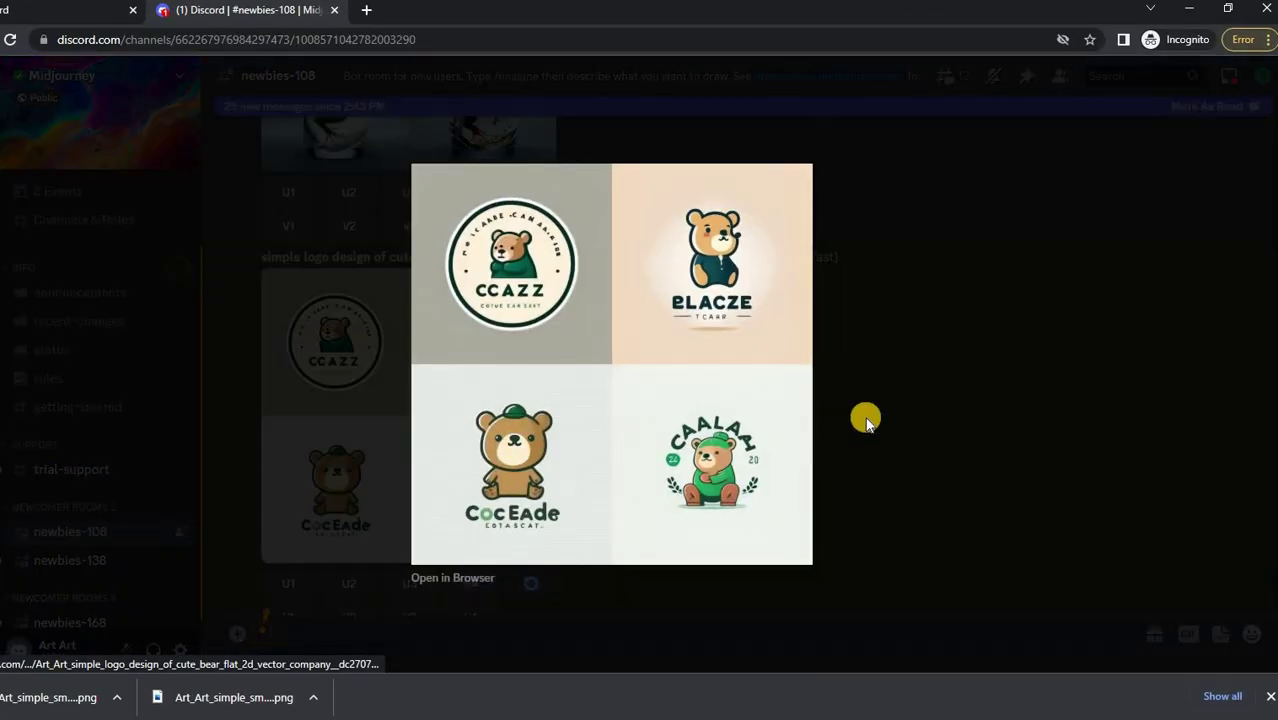
left_click(452, 577)
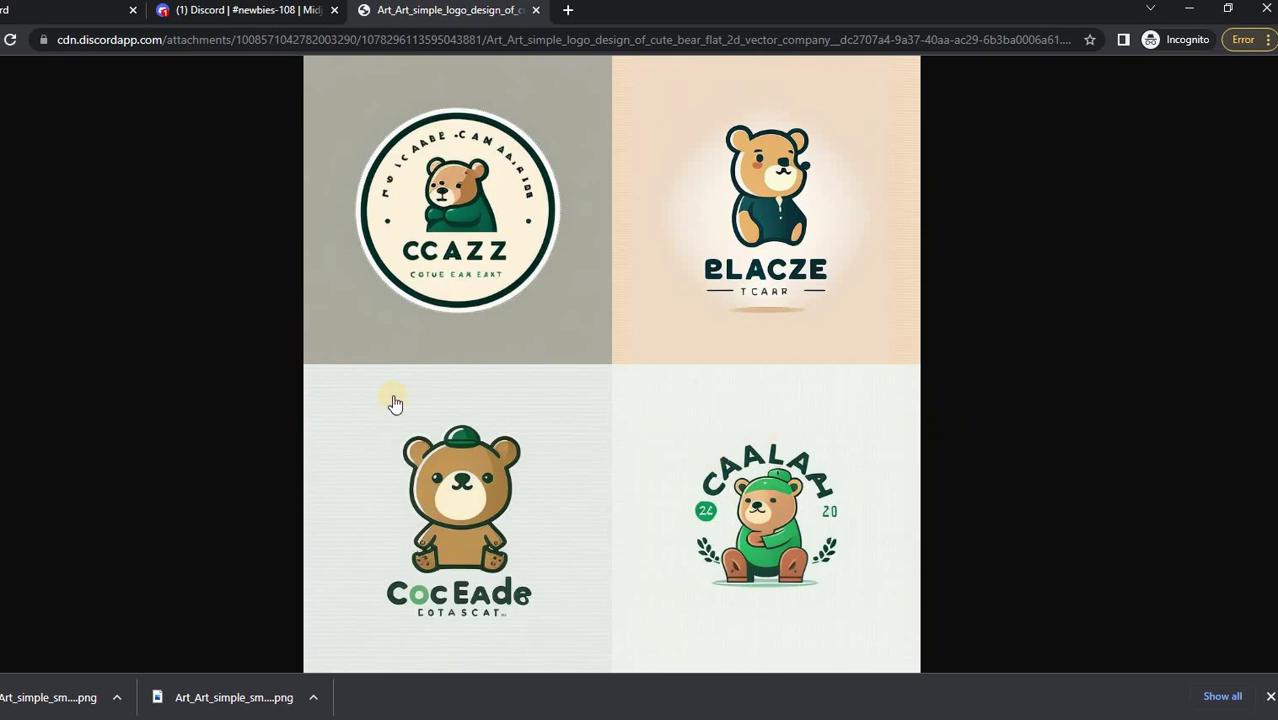
key("ctrl+w")
left_click_drag(261, 257, 737, 257)
key("ctrl+c")
Rerun the bear prompt with '--no background without text' and view the new grid full-size.
left_click(467, 649)
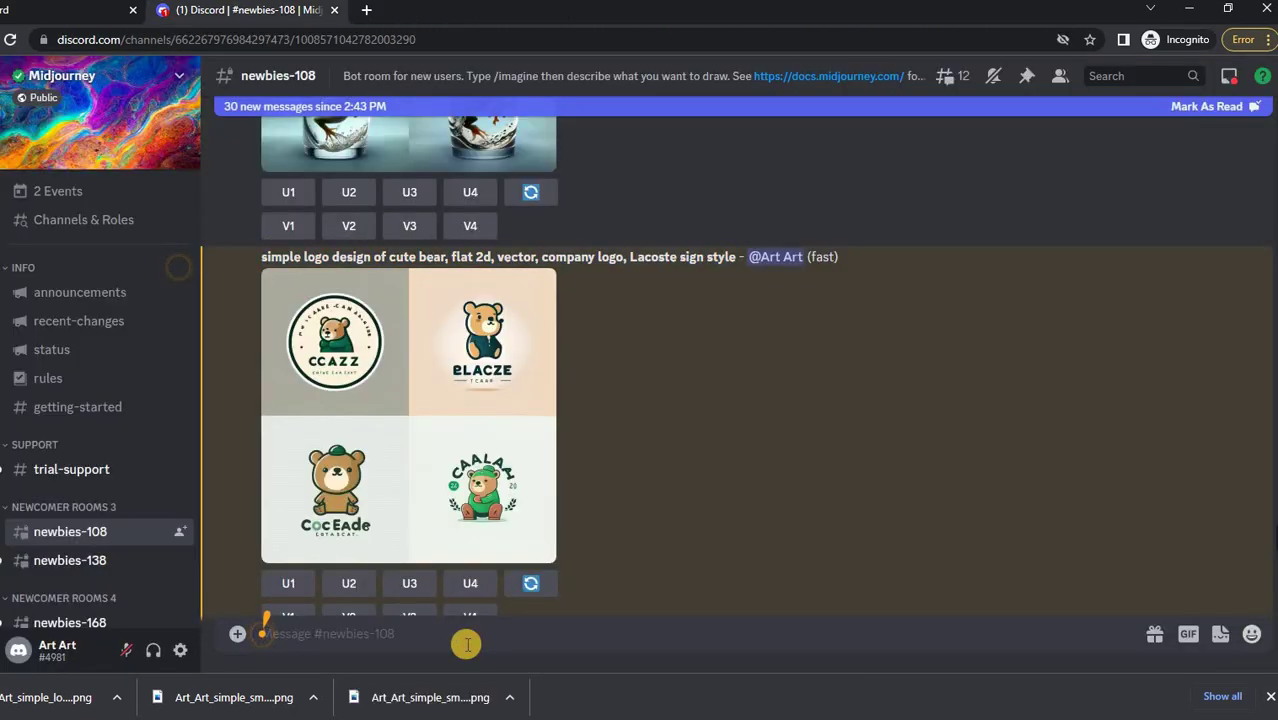
type("/")
key("Tab")
key("ctrl+v")
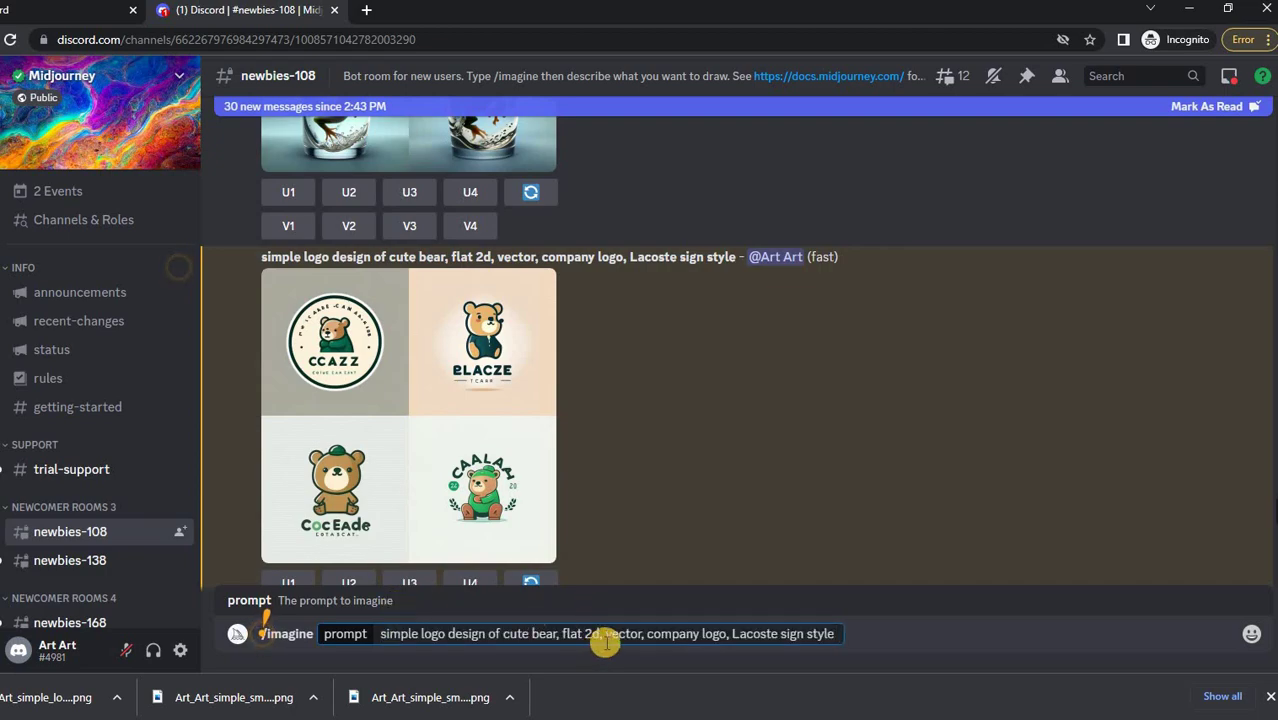
type("--no background without text")
left_click_drag(839, 633, 1003, 633)
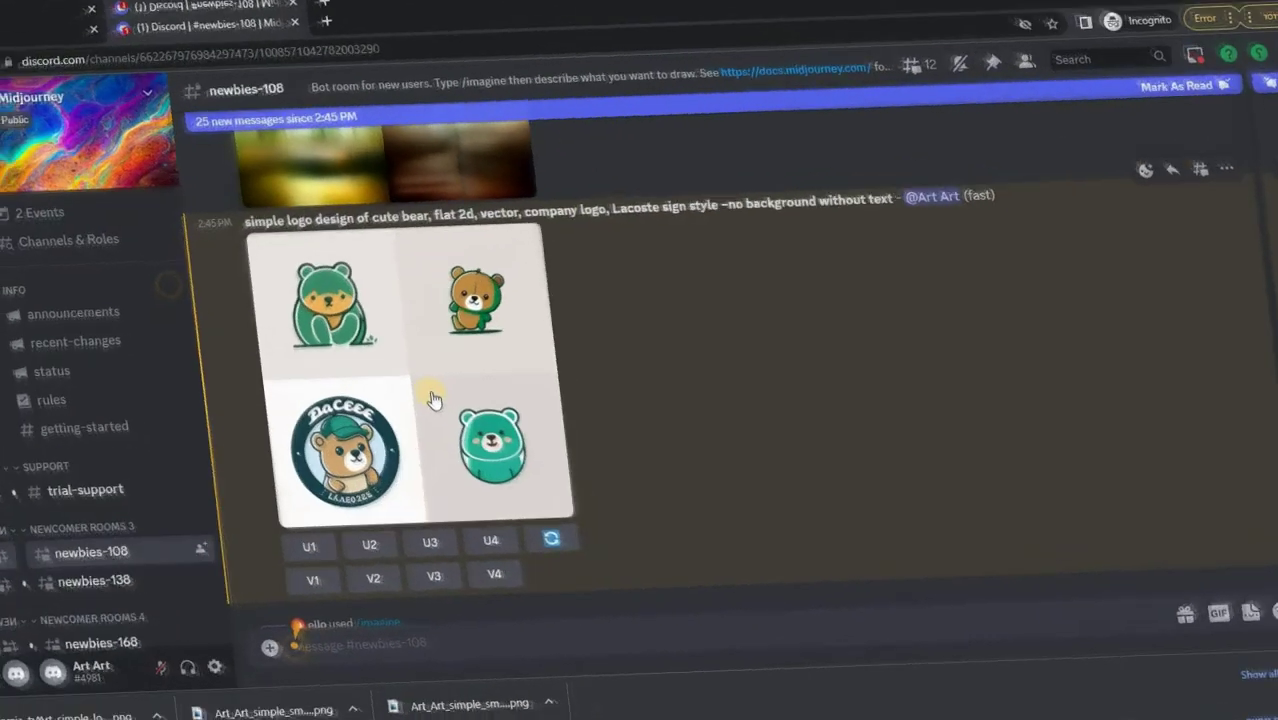
left_click(433, 400)
left_click(443, 573)
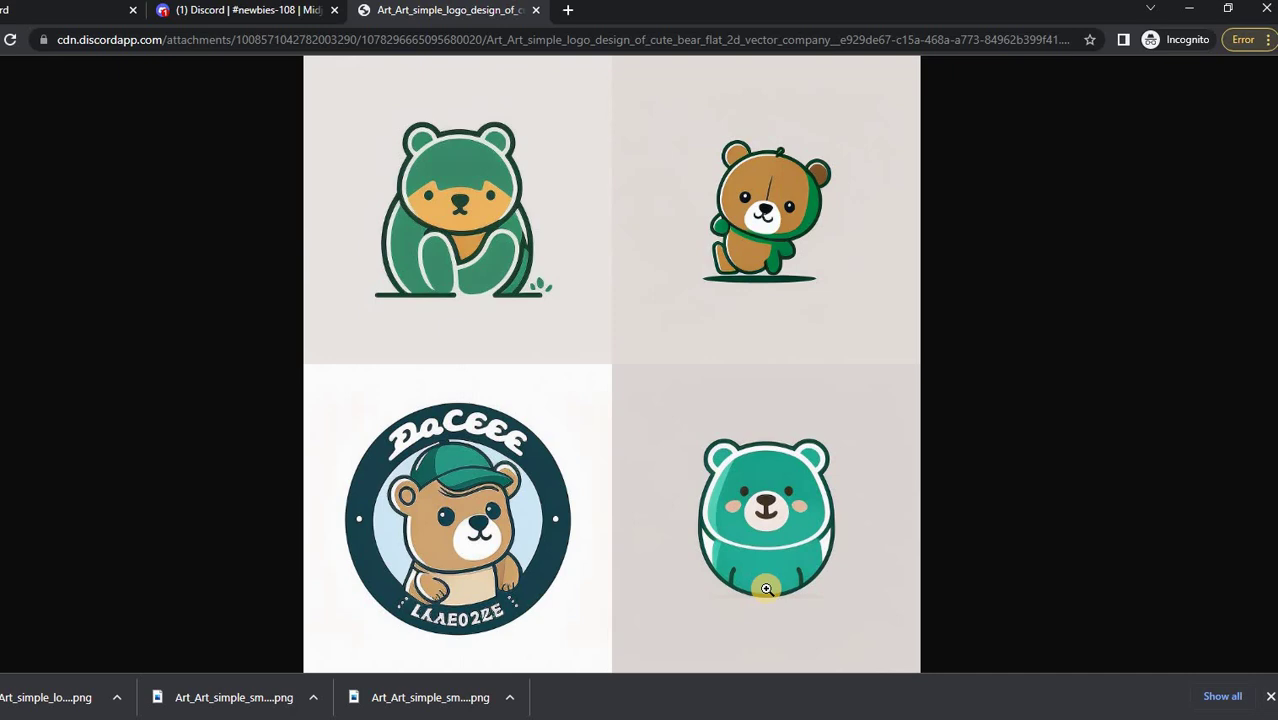
Upscale the fourth teal bear (U4), make its variations (V4), and view them full-size.
left_click(470, 553)
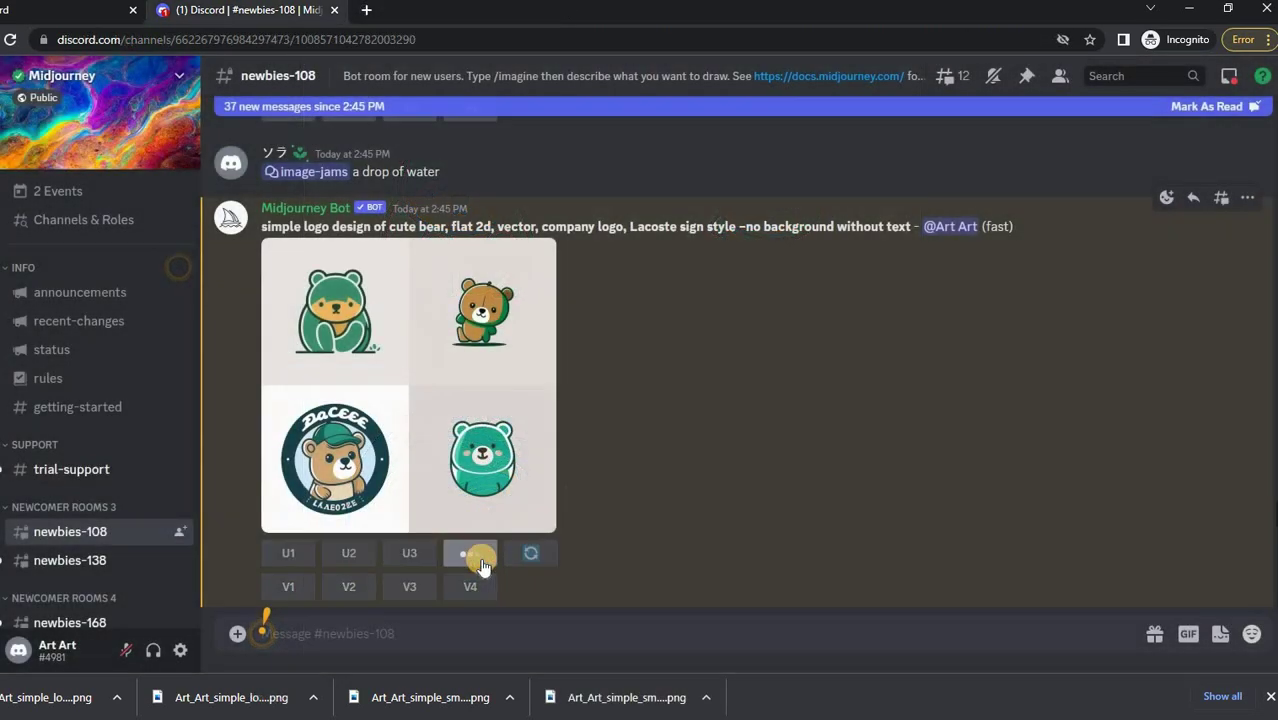
left_click(470, 588)
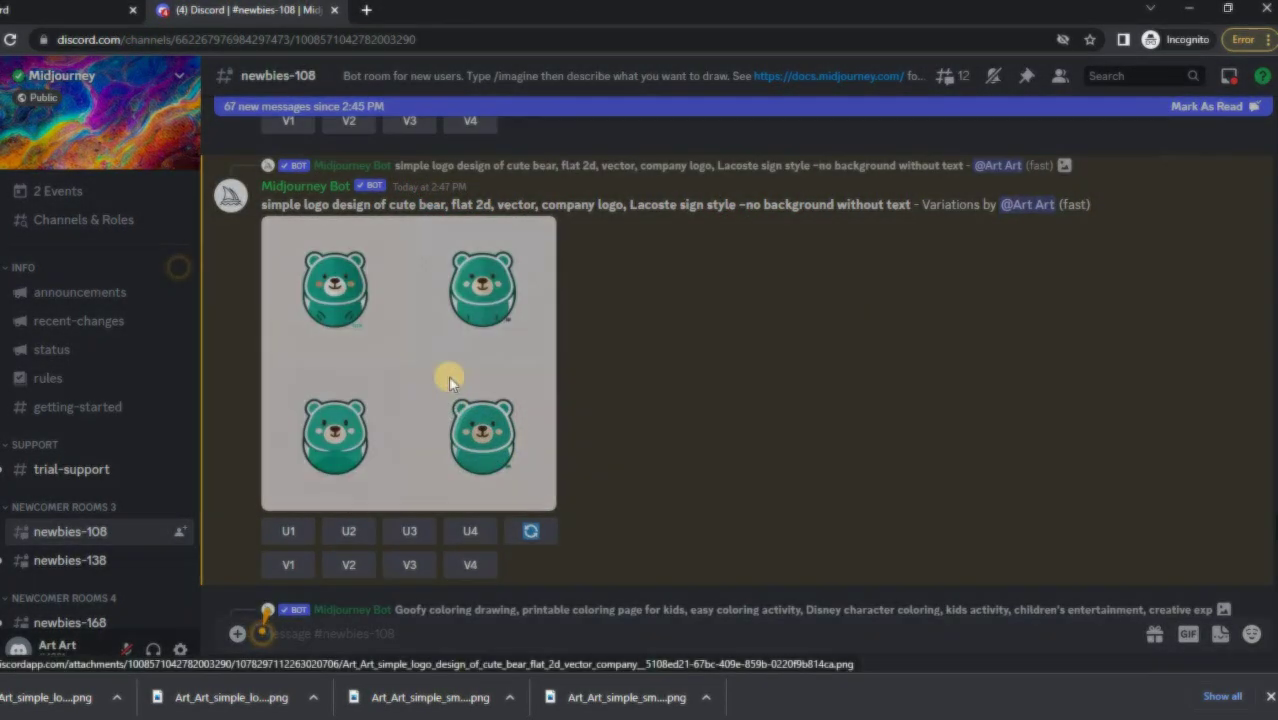
left_click(448, 381)
left_click(432, 577)
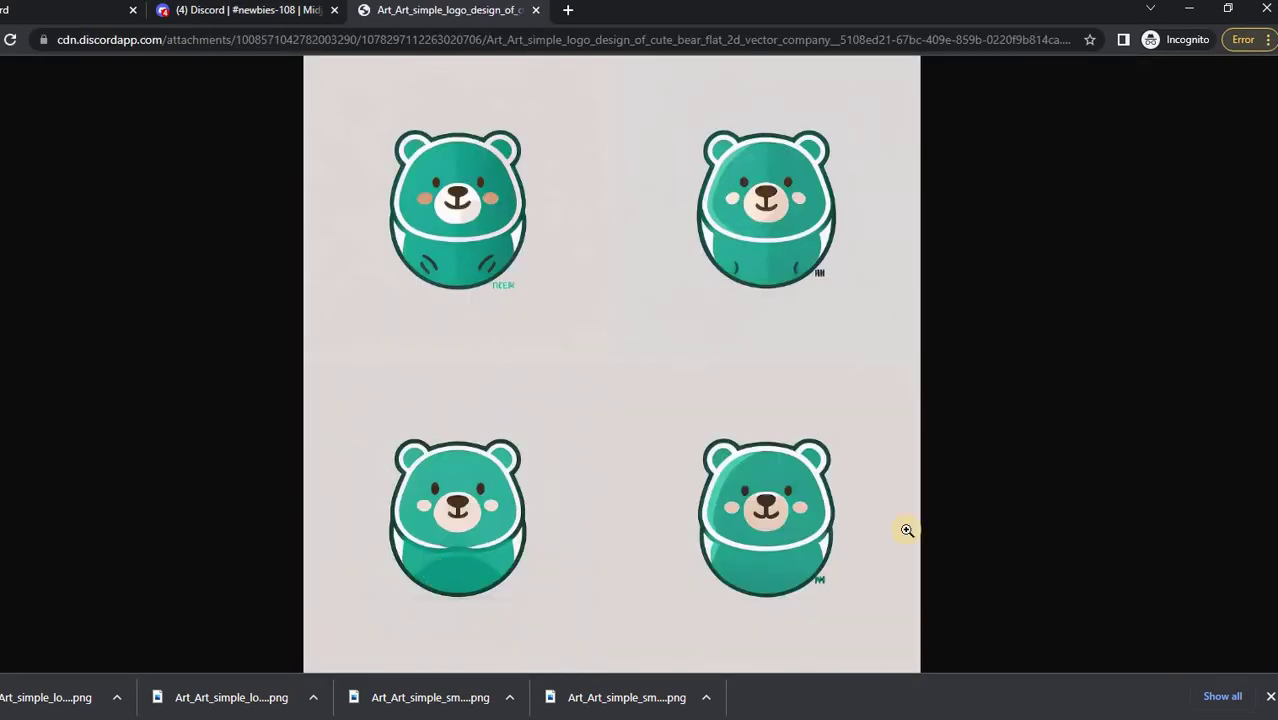
left_click(537, 10)
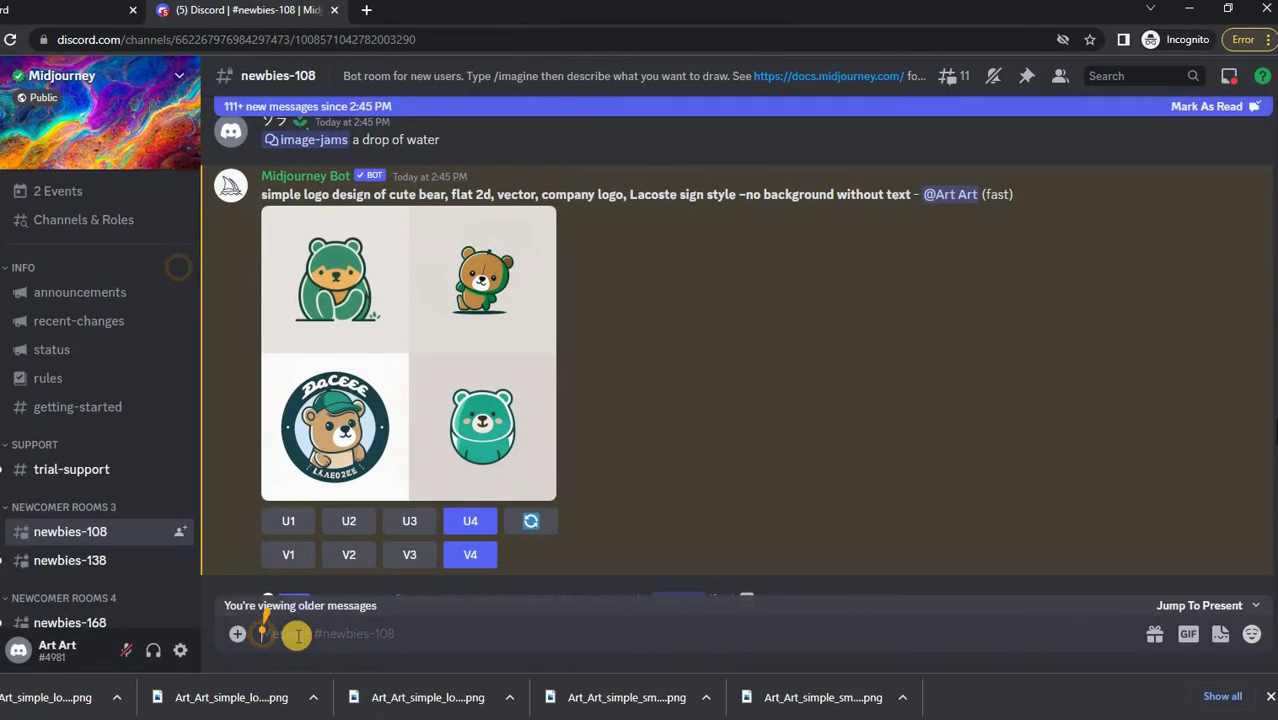
type("/")
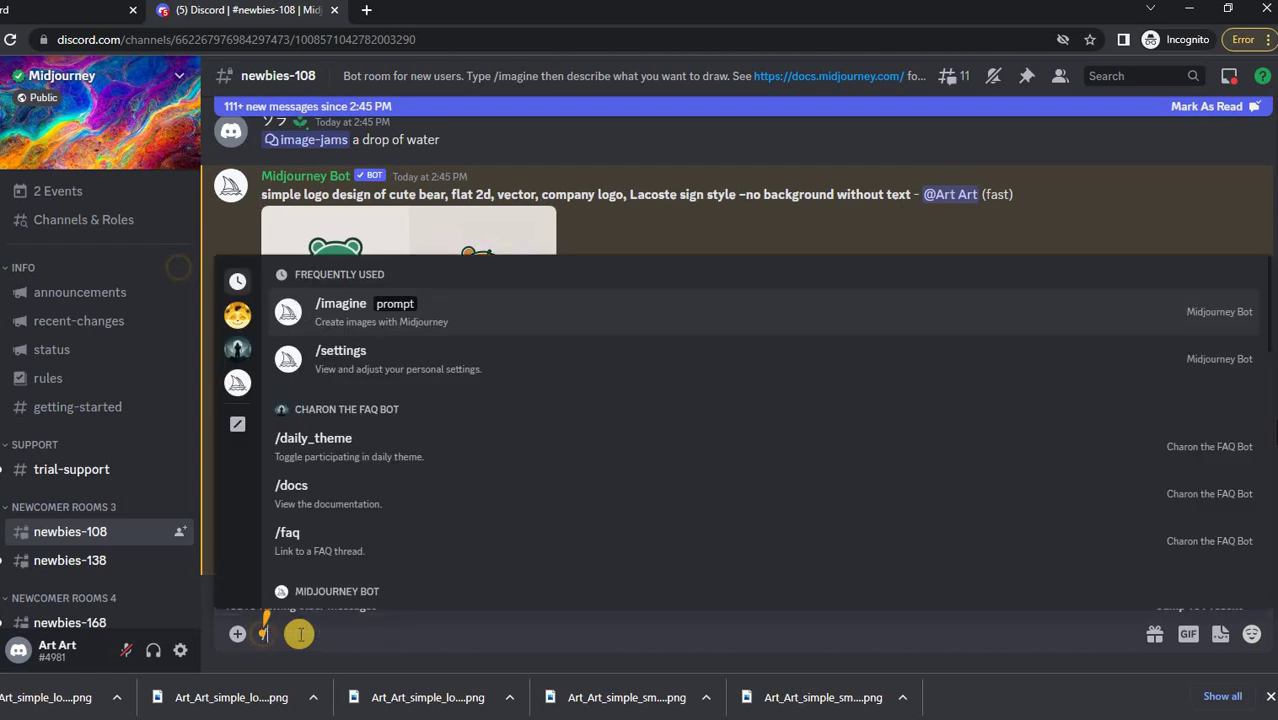
Run /imagine with the letter V logo prompt and view the orange-and-teal V grid full-size.
left_click(320, 328)
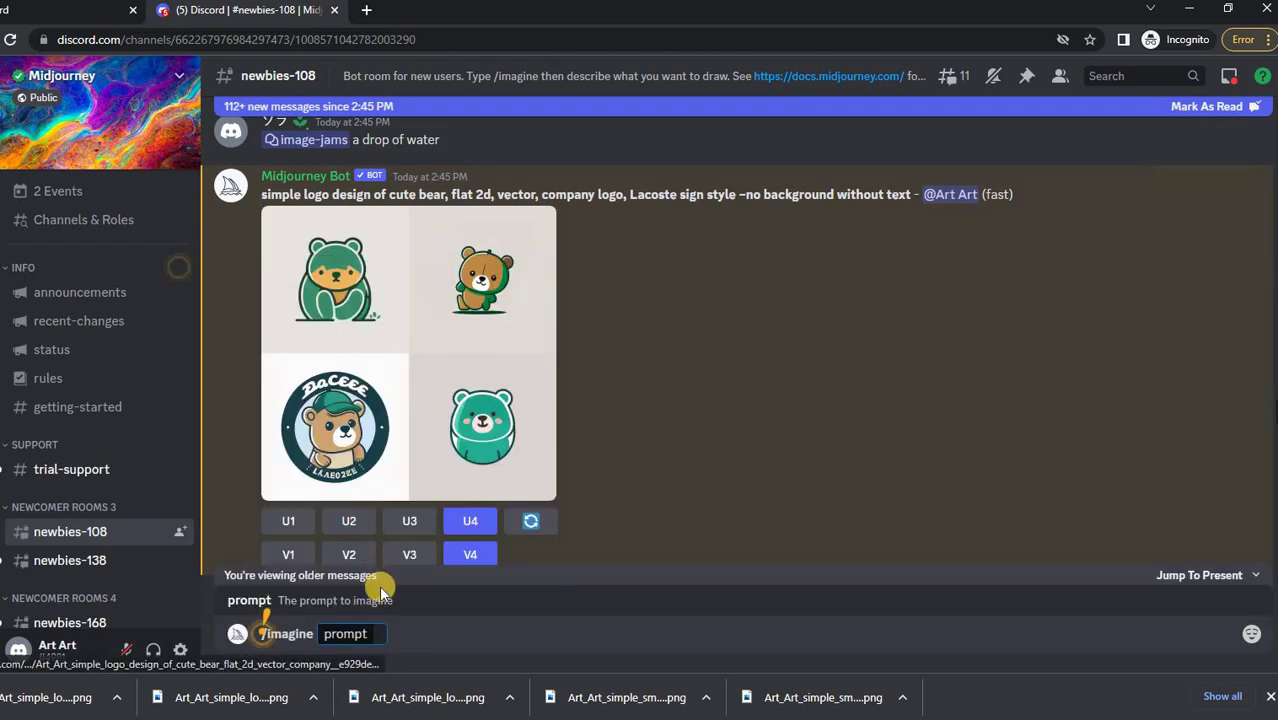
type("simple logo design of letter \"V\", flat 2d, vector, company logo")
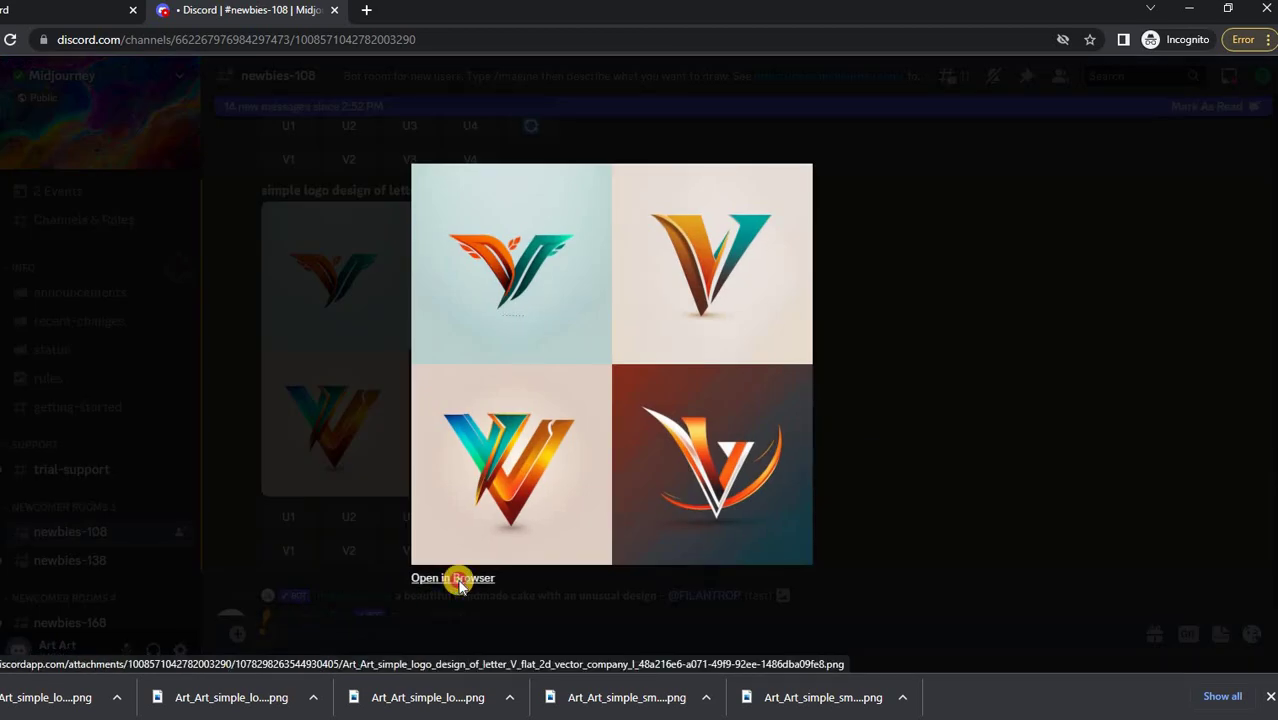
left_click(459, 580)
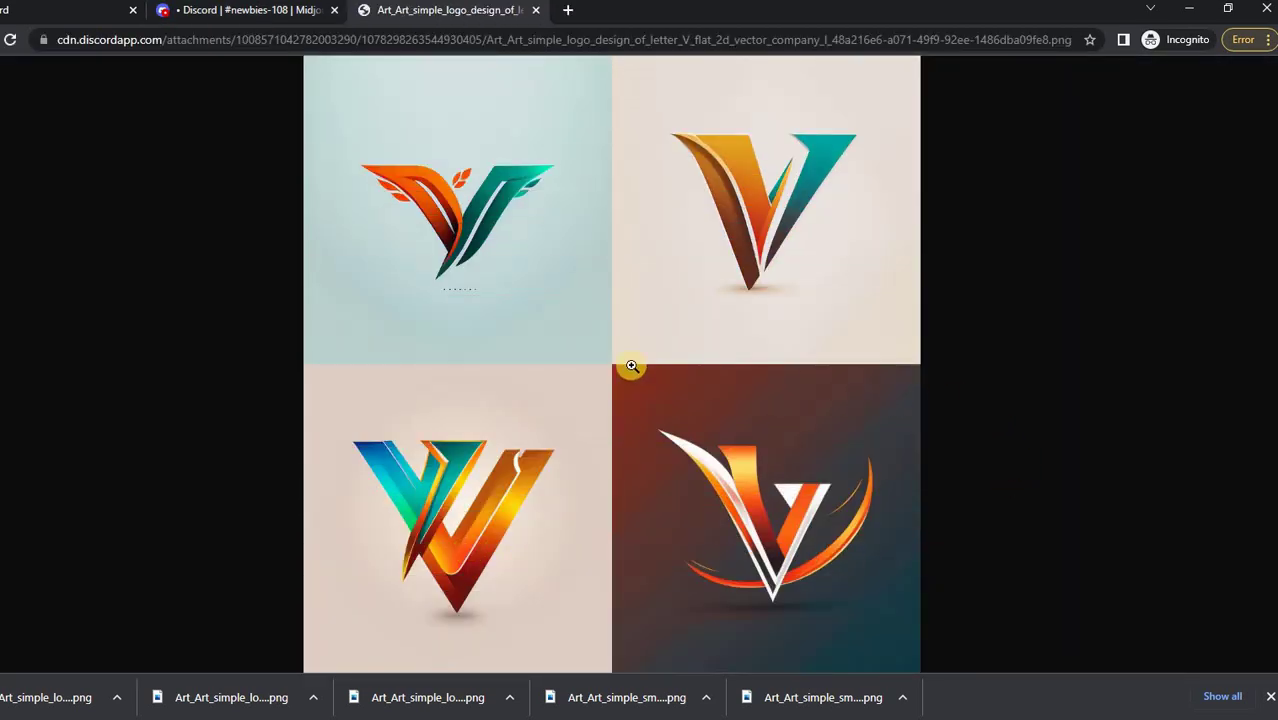
key("ctrl+w")
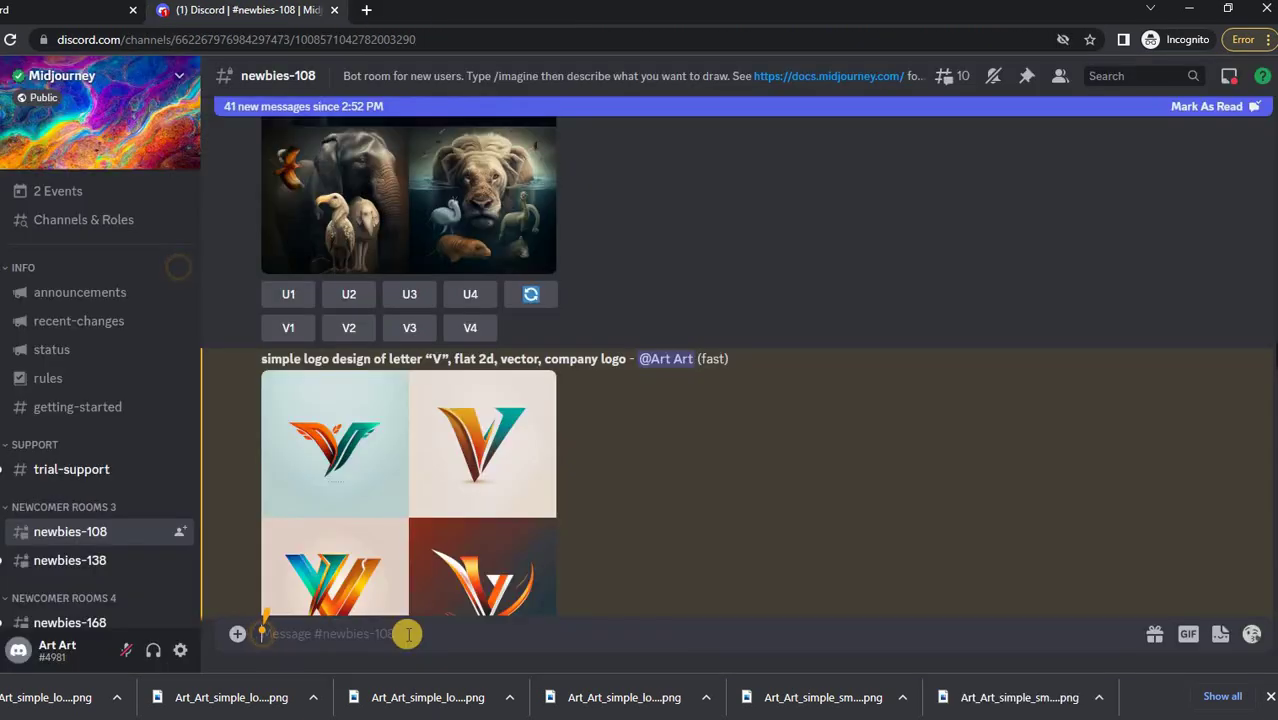
Run /imagine with the V prompt plus 'watercolor flowers, symmetric' and view the grid full-size.
type("/imagine")
key("Return")
type("simple logo design of letter \"V\", flat 2d, vector, company logo,")
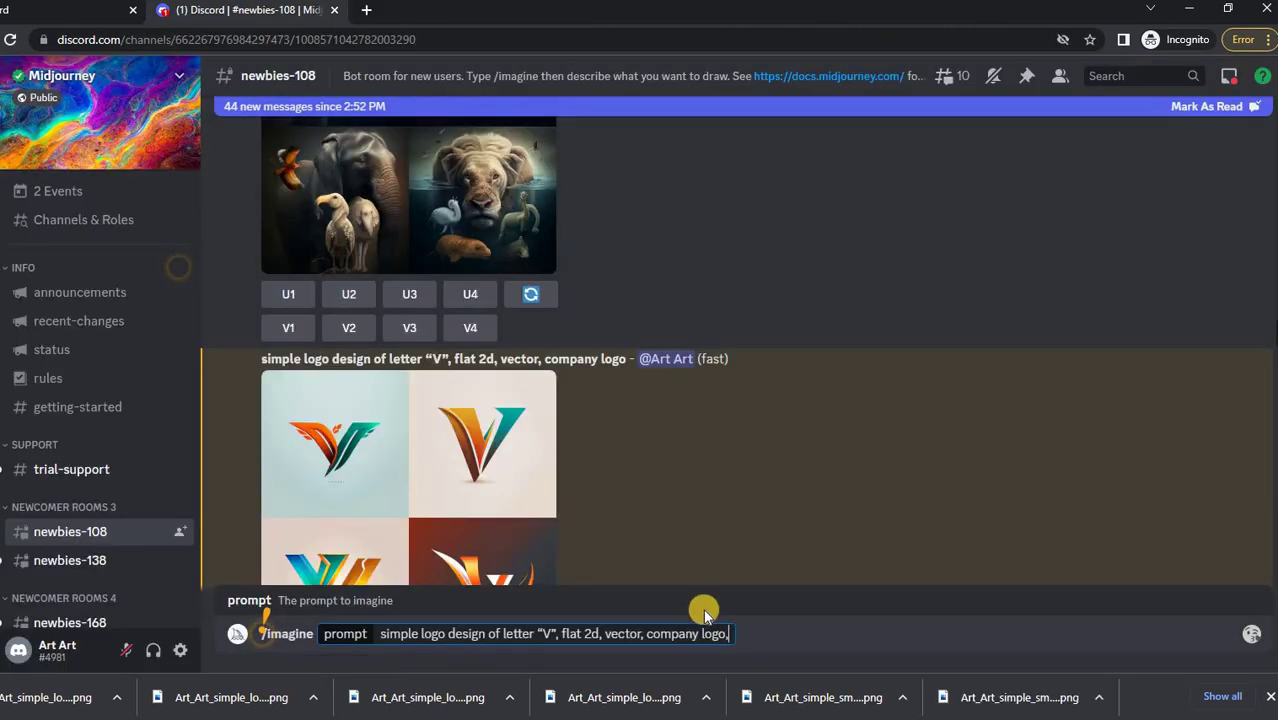
type("watercolor flowers, symmetric")
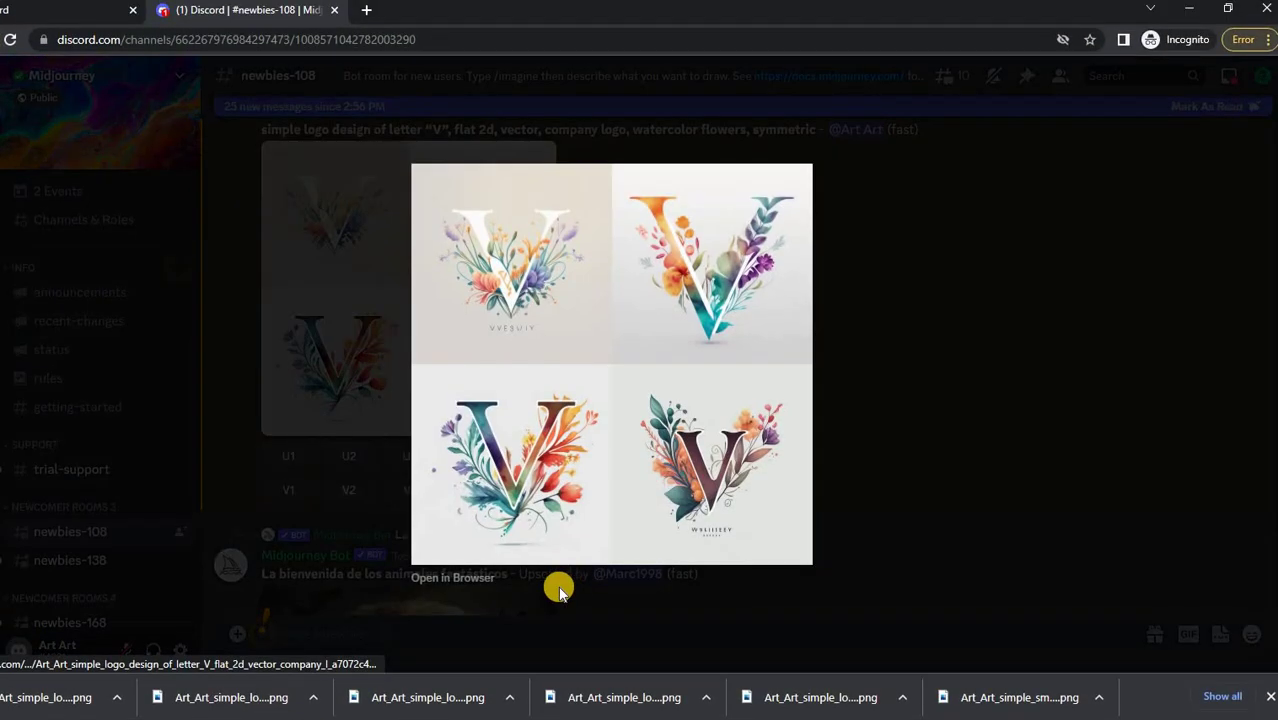
left_click(452, 578)
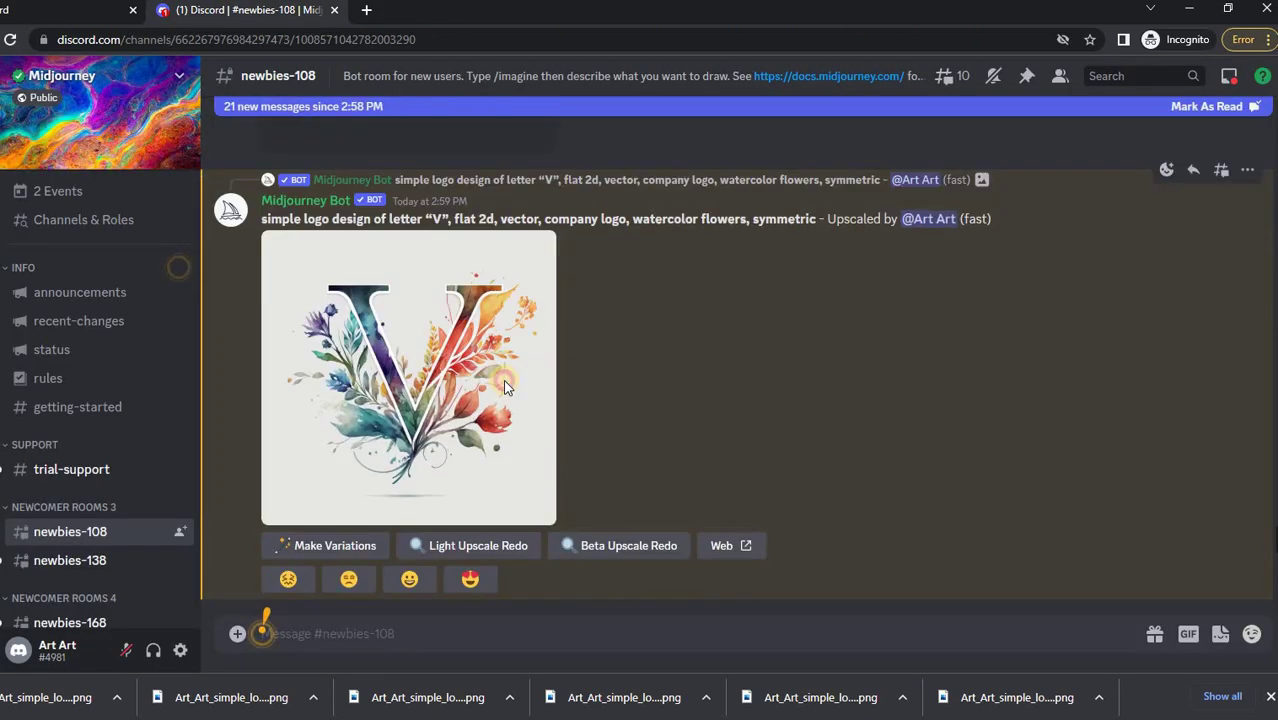
View the upscaled bottom-left watercolor V full-size, then close its tab.
left_click(503, 379)
left_click(451, 577)
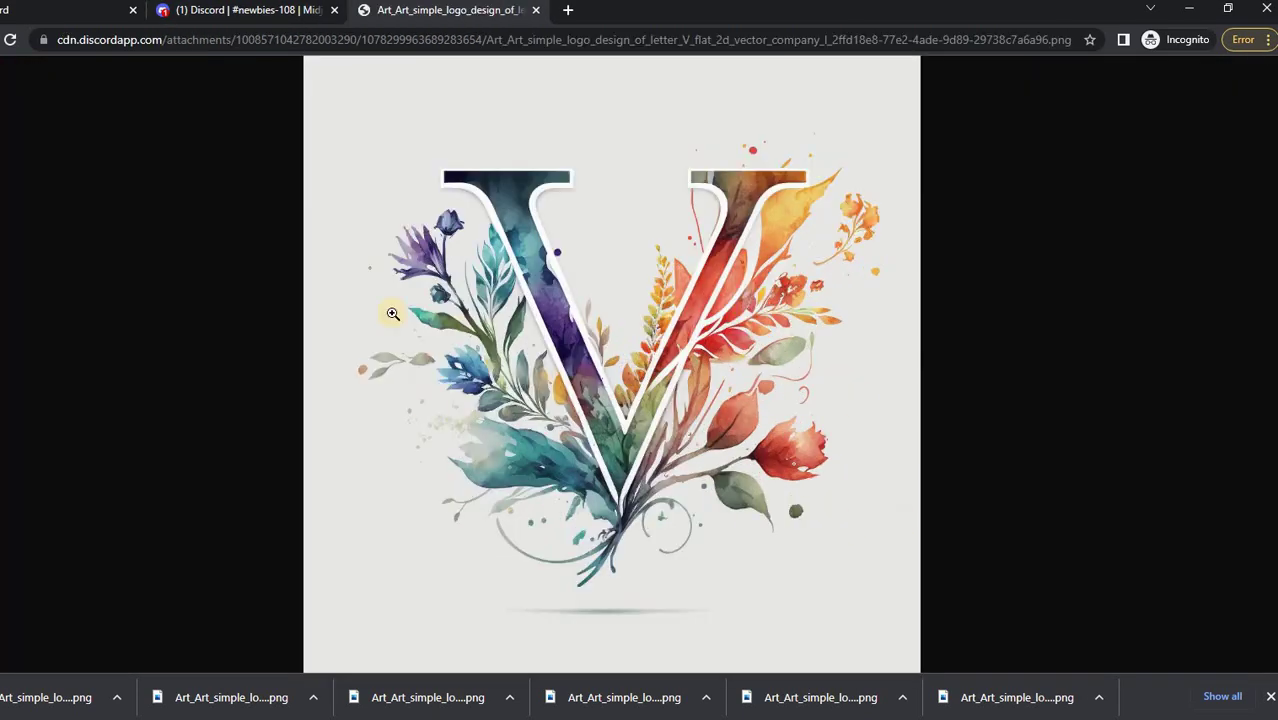
left_click(1270, 698)
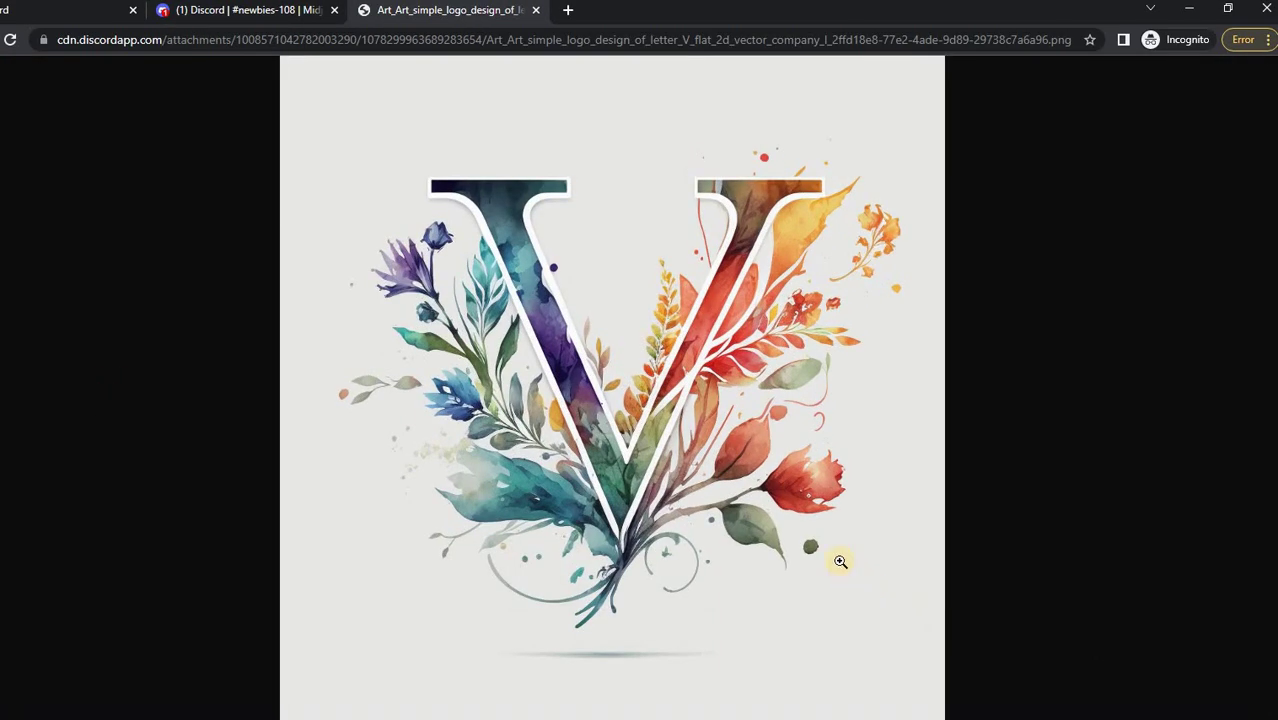
key("ctrl+w")
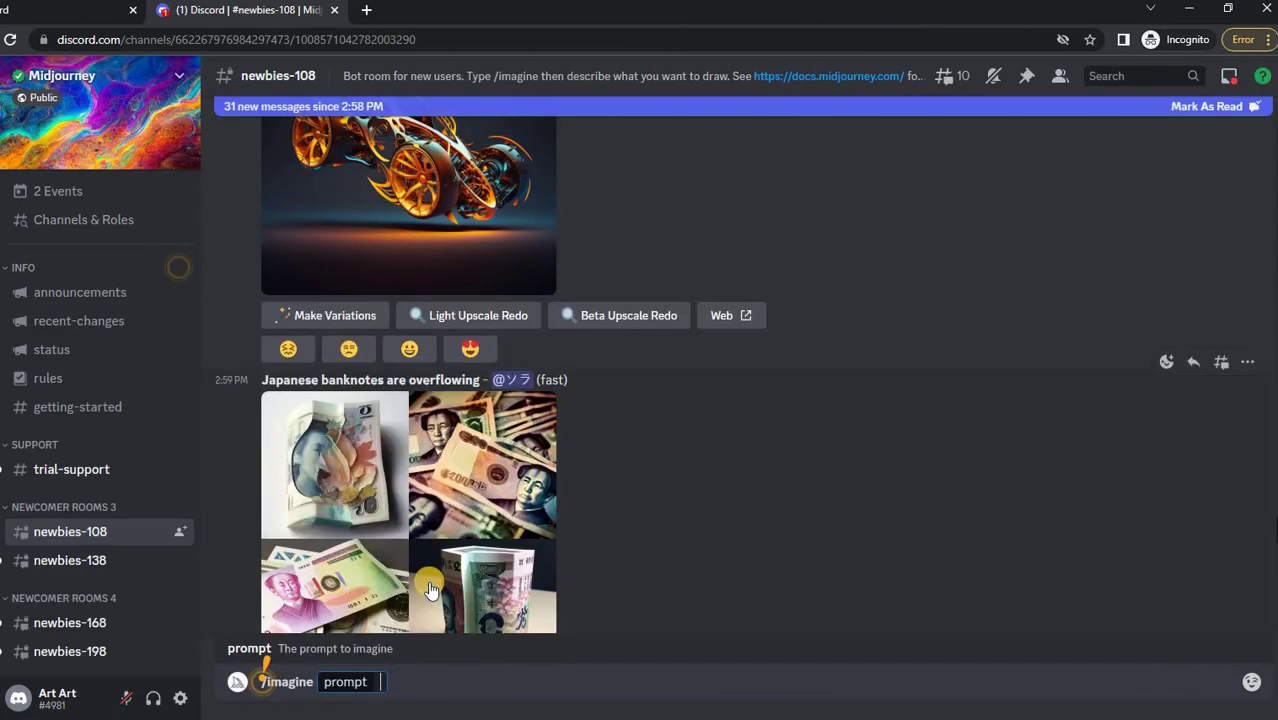
Submit the cute happy fox esport logo prompt in graffiti style and review the fox grid.
type("simple logo design of cute happy fox, flat 2d, esport, vector, company logo graffiti style")
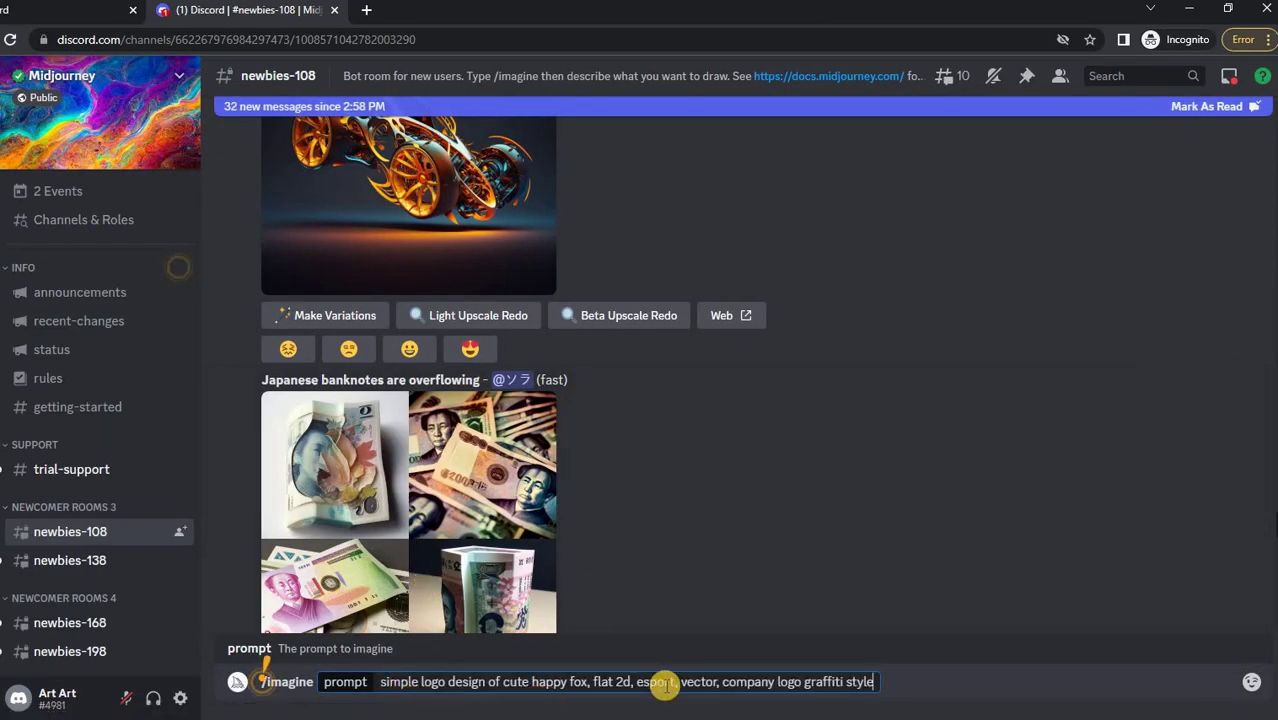
left_click_drag(804, 684, 865, 684)
left_click(876, 685)
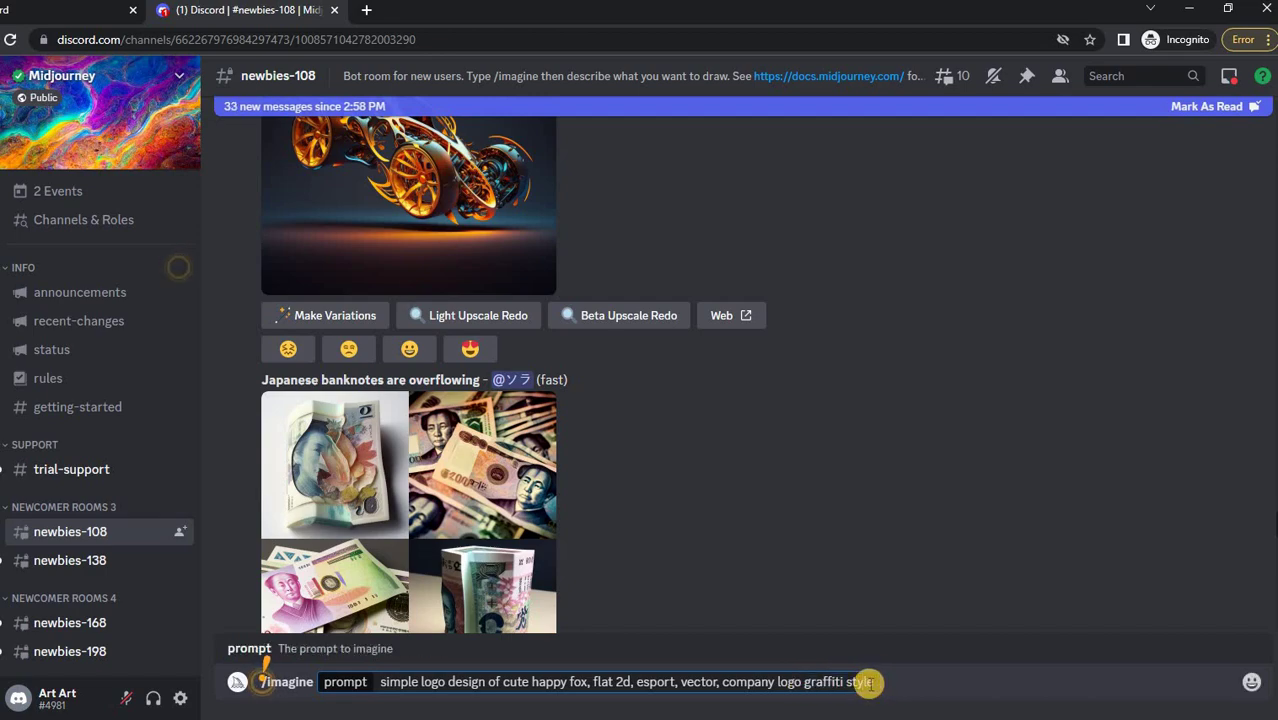
key("Return")
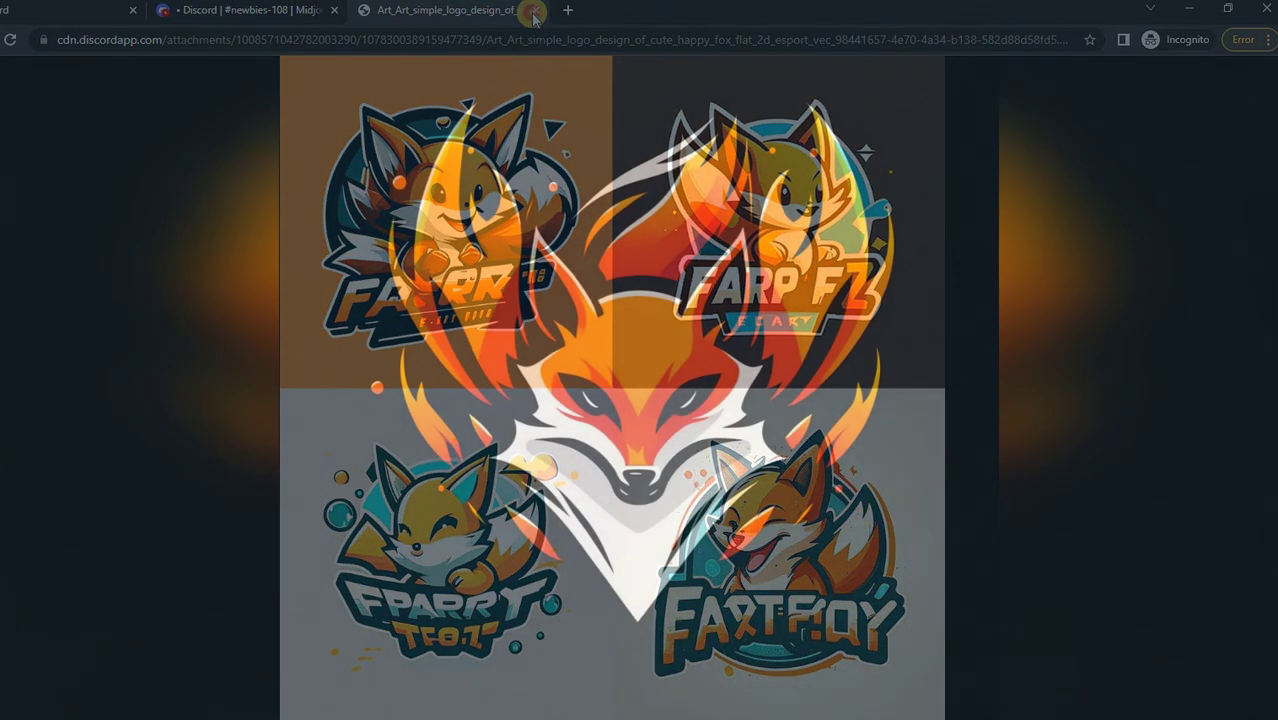
left_click(535, 10)
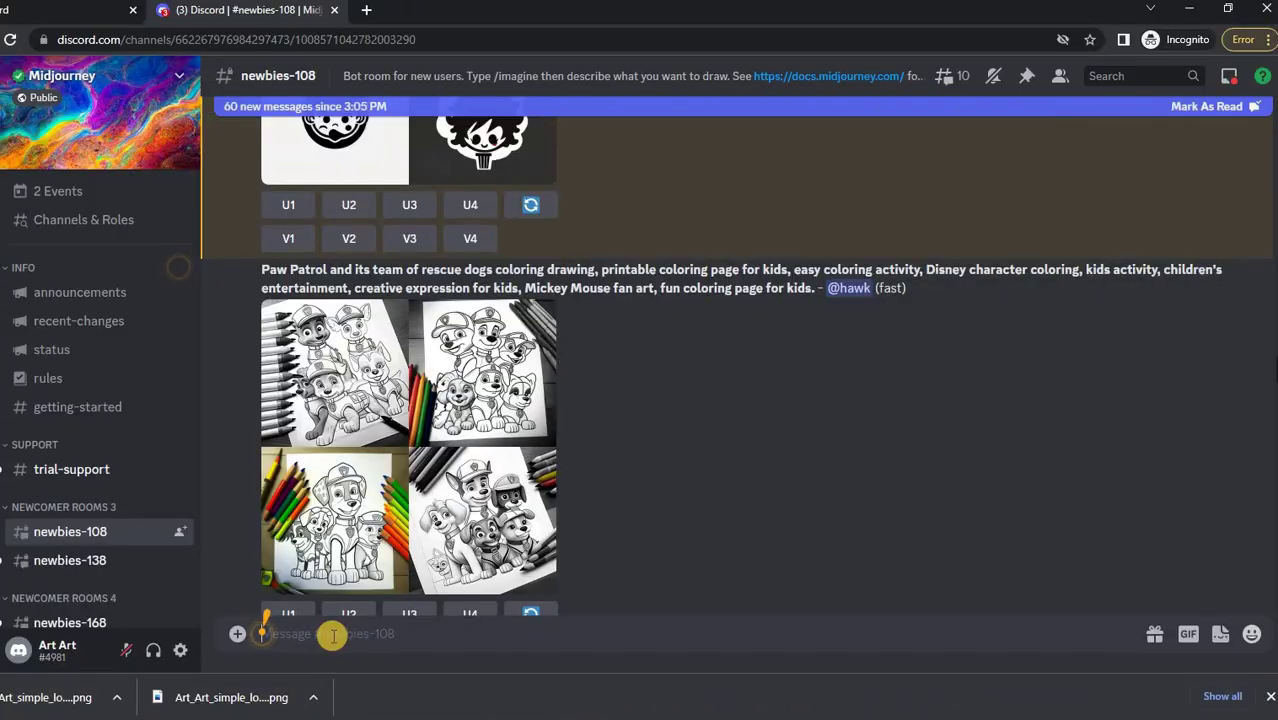
Run /imagine with the Starbucks-style simple black viking logo prompt and view the resulting grid.
type("/")
left_click(311, 300)
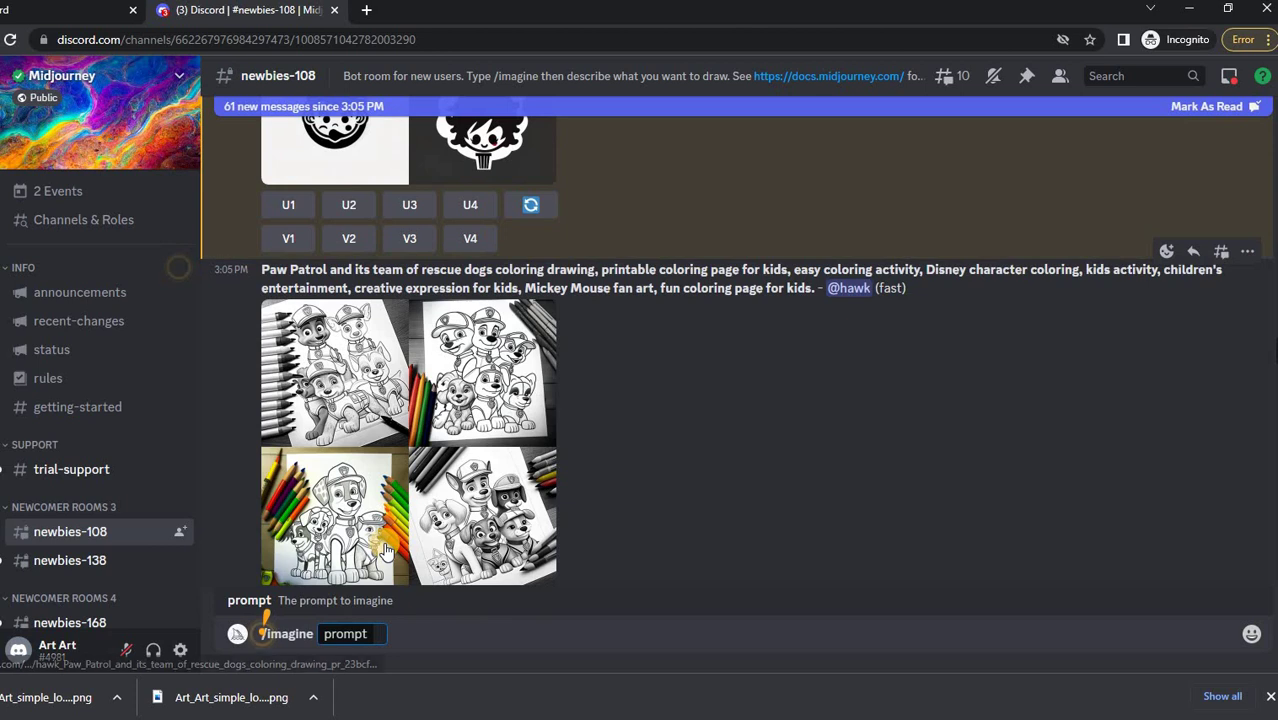
type("simple black logo design of viking, flat 2d, vector, company logo, Starbucks sing style, white background")
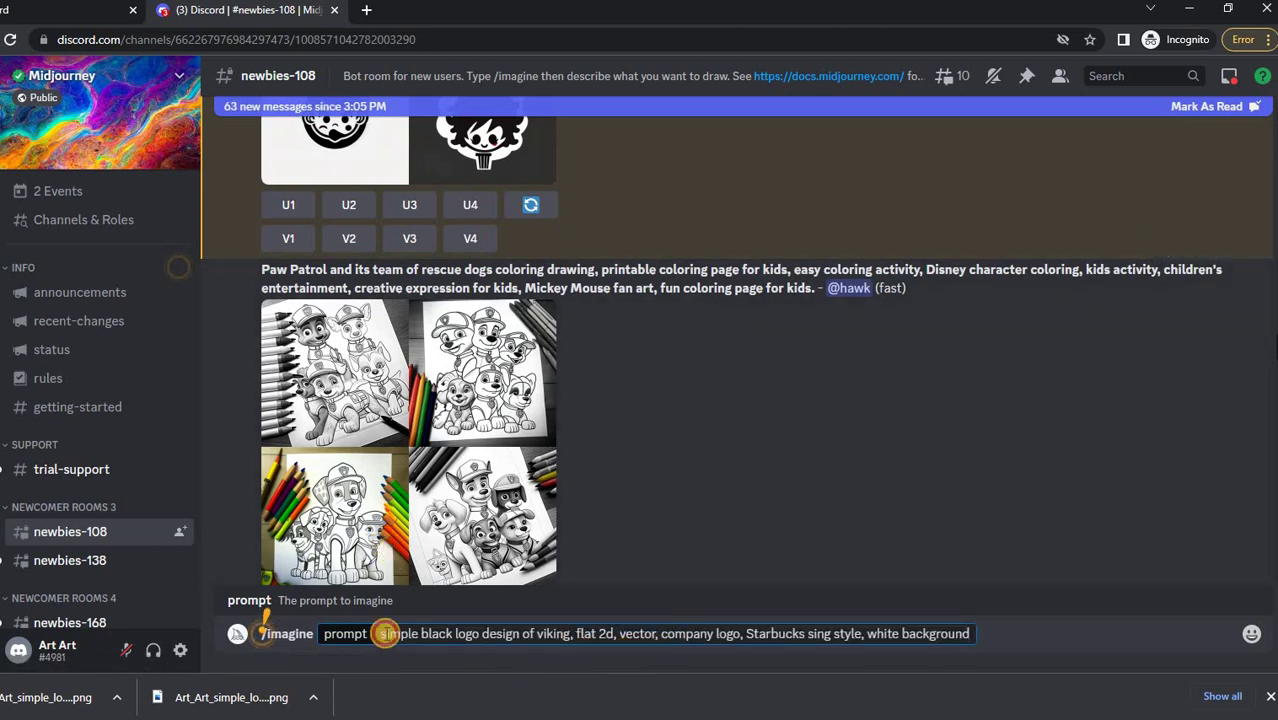
left_click_drag(381, 633, 970, 640)
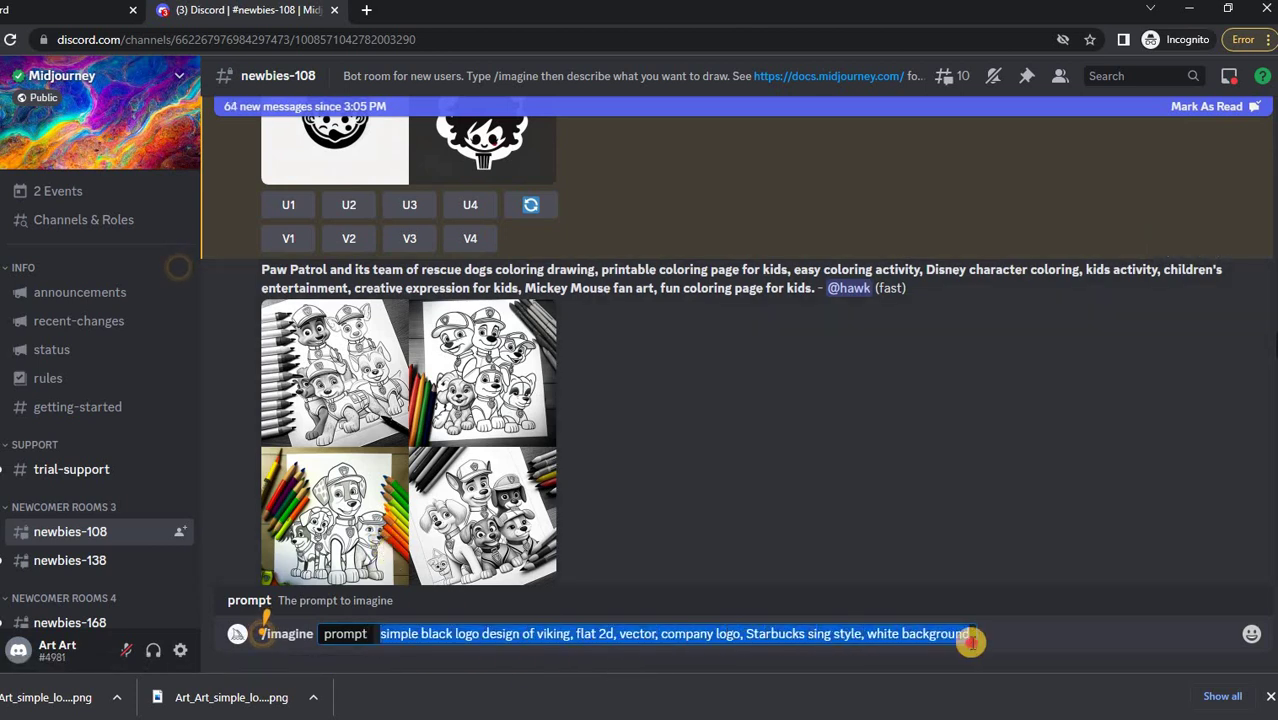
left_click(1050, 634)
left_click(968, 633)
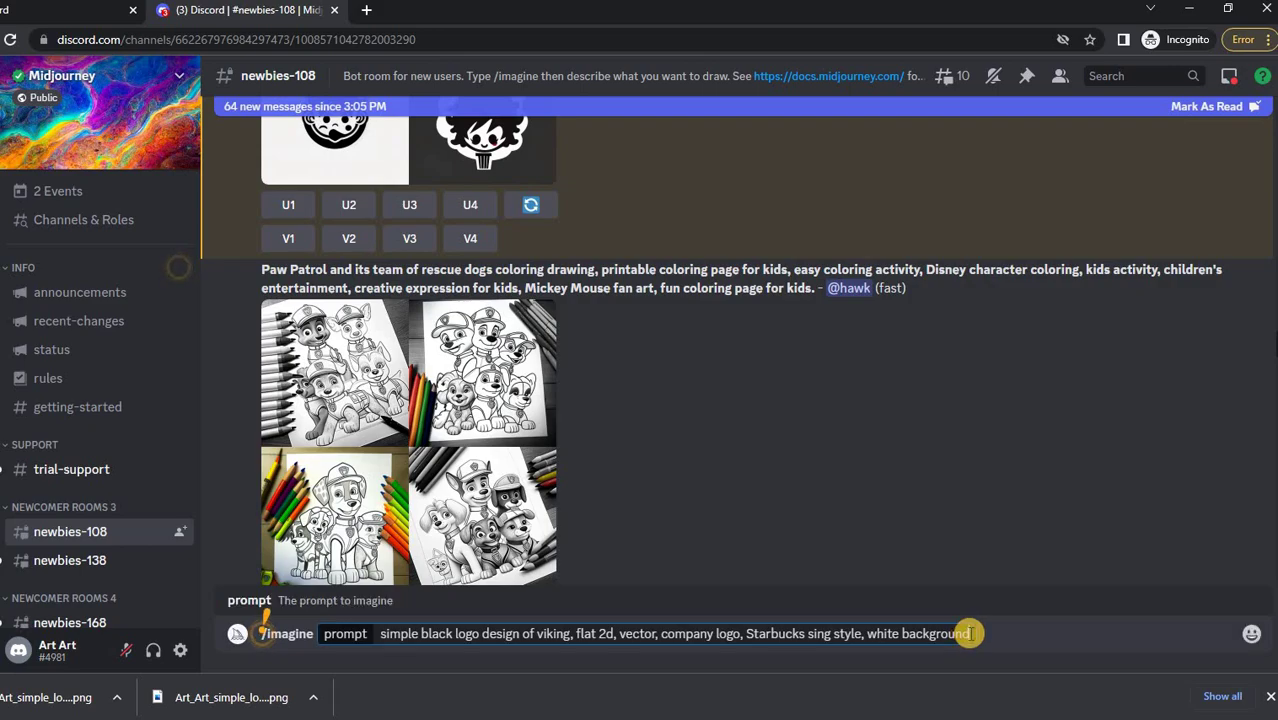
key("Return")
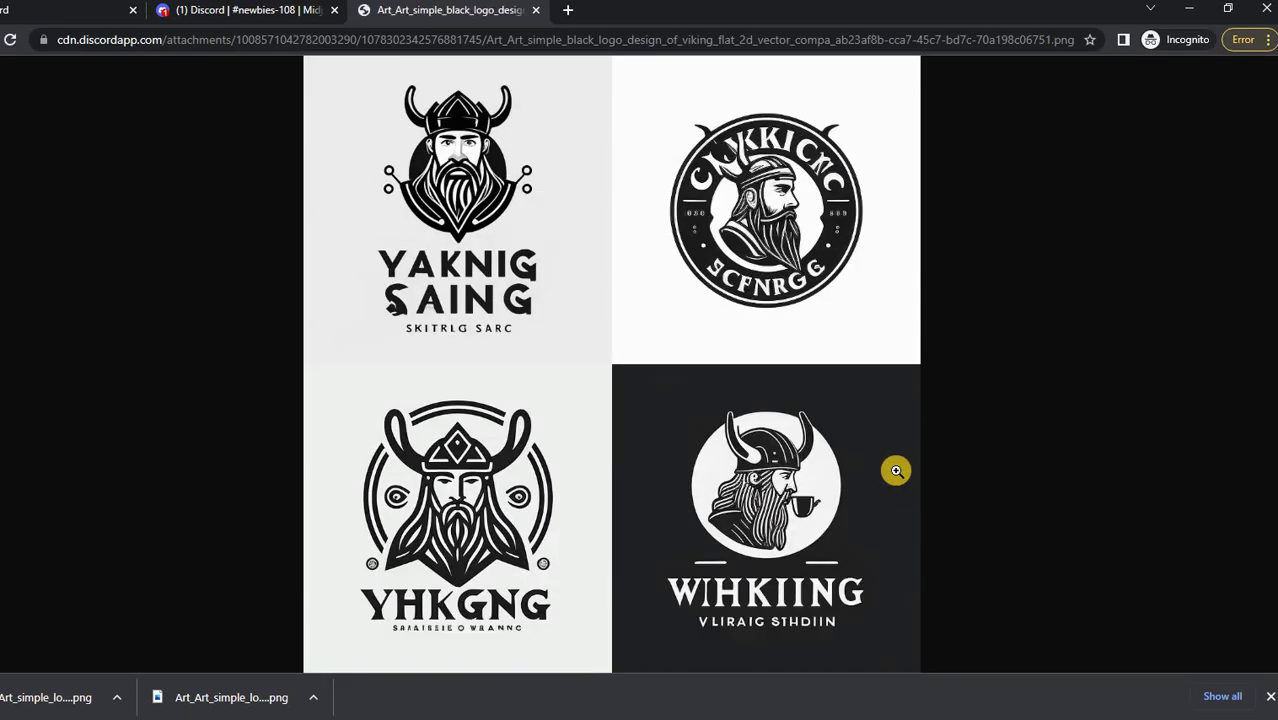
key("ctrl+w")
Regenerate the viking logo grid with the pasted prompt plus ', without text'.
type("/")
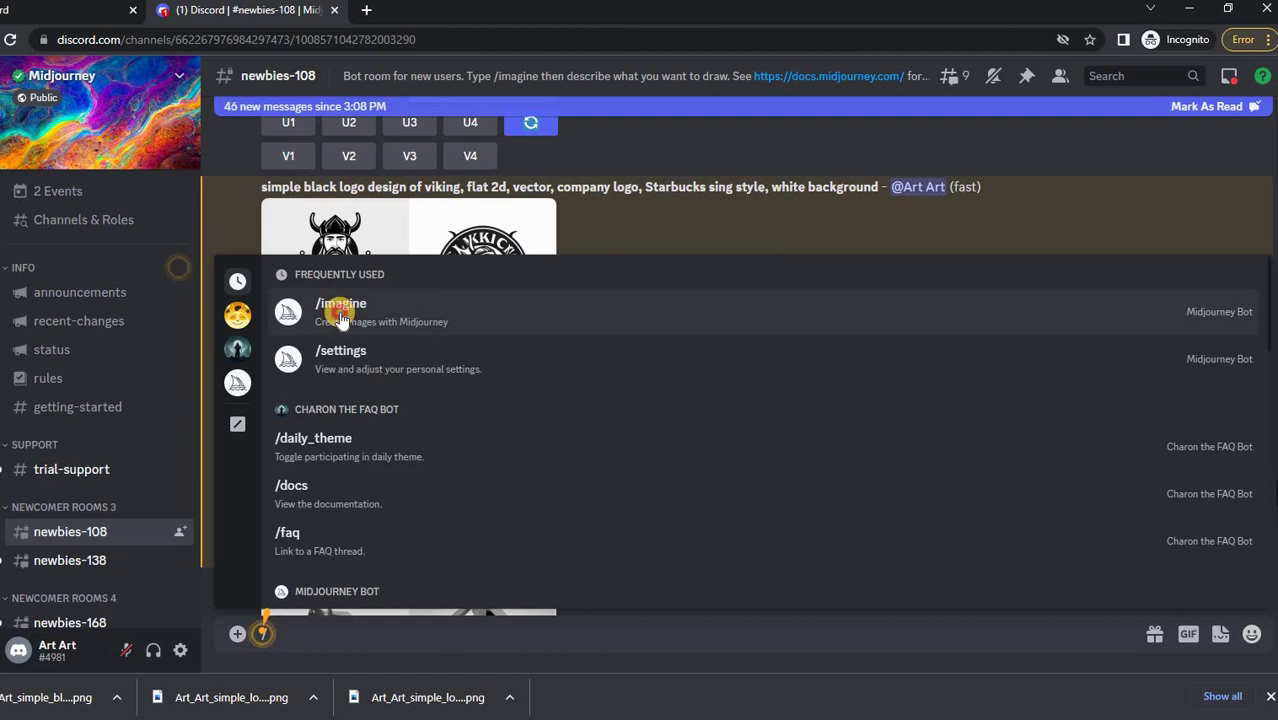
key("Tab")
type("simple black logo design of viking, flat 2d, vector, company logo, Starbucks sing style, white background, without text")
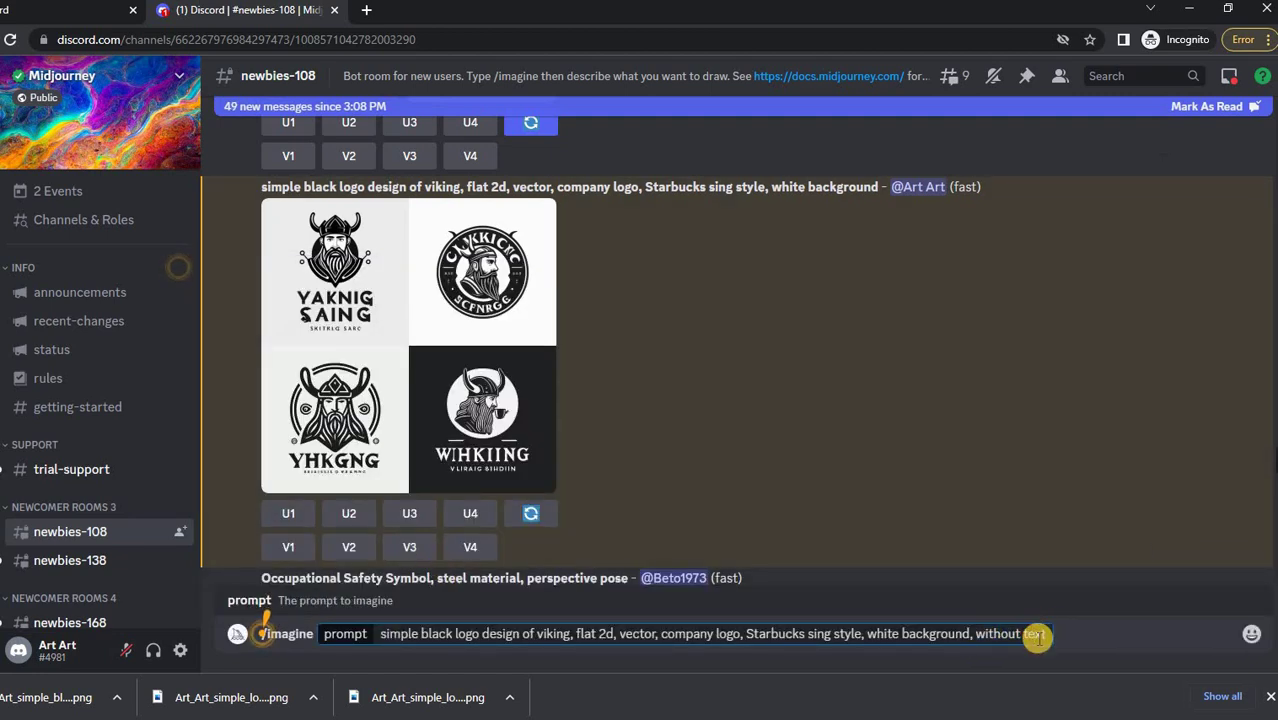
key("Return")
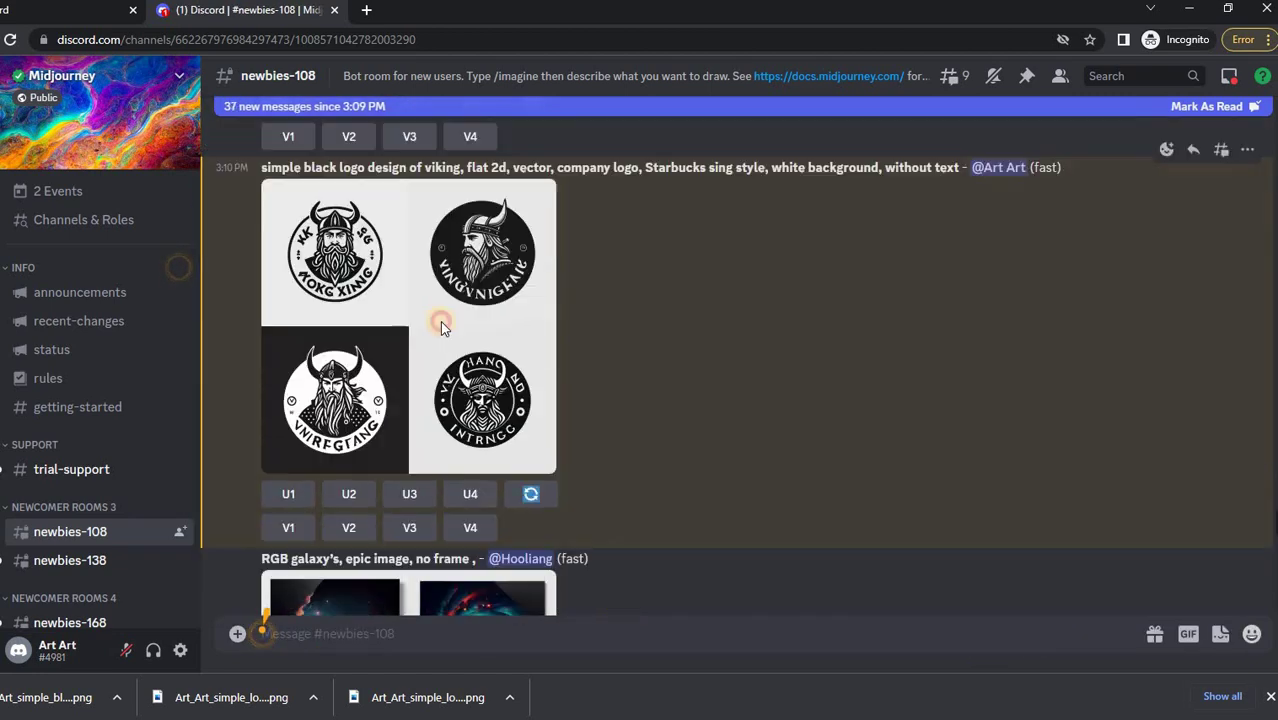
Open the new viking grid at full size and begin an image upload in SnapEdit.
left_click(440, 322)
left_click(437, 578)
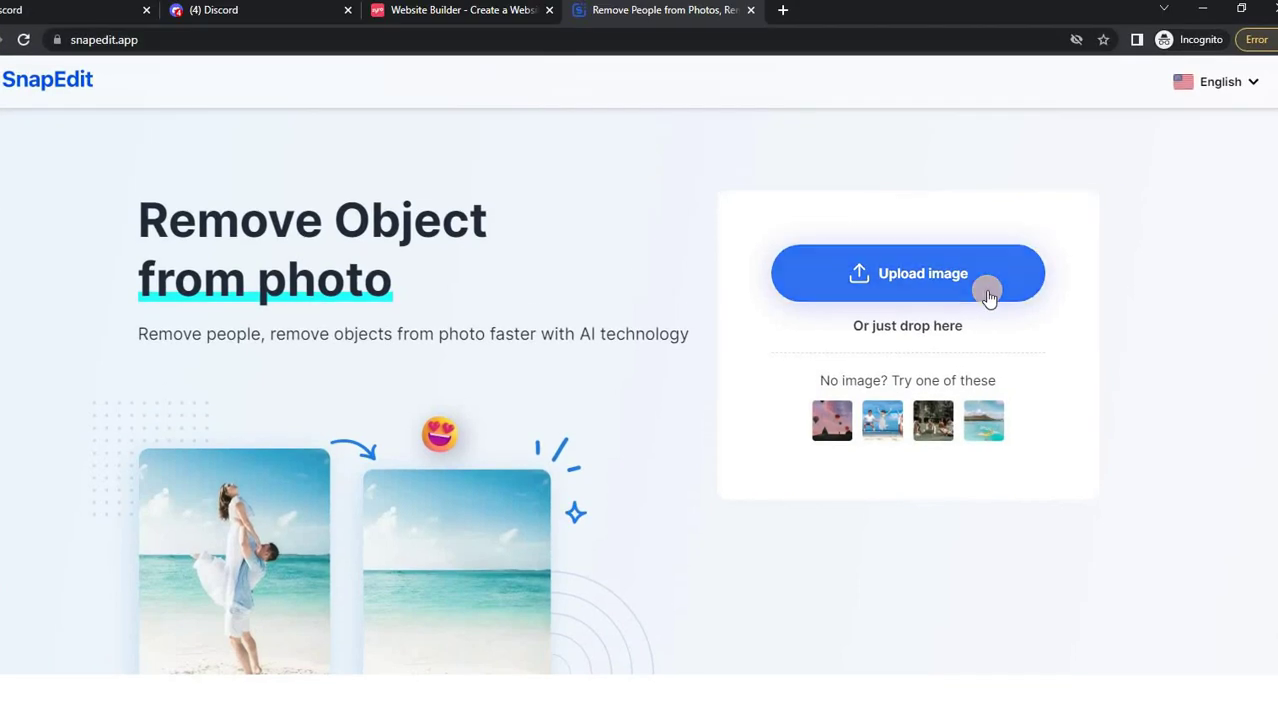
left_click(985, 285)
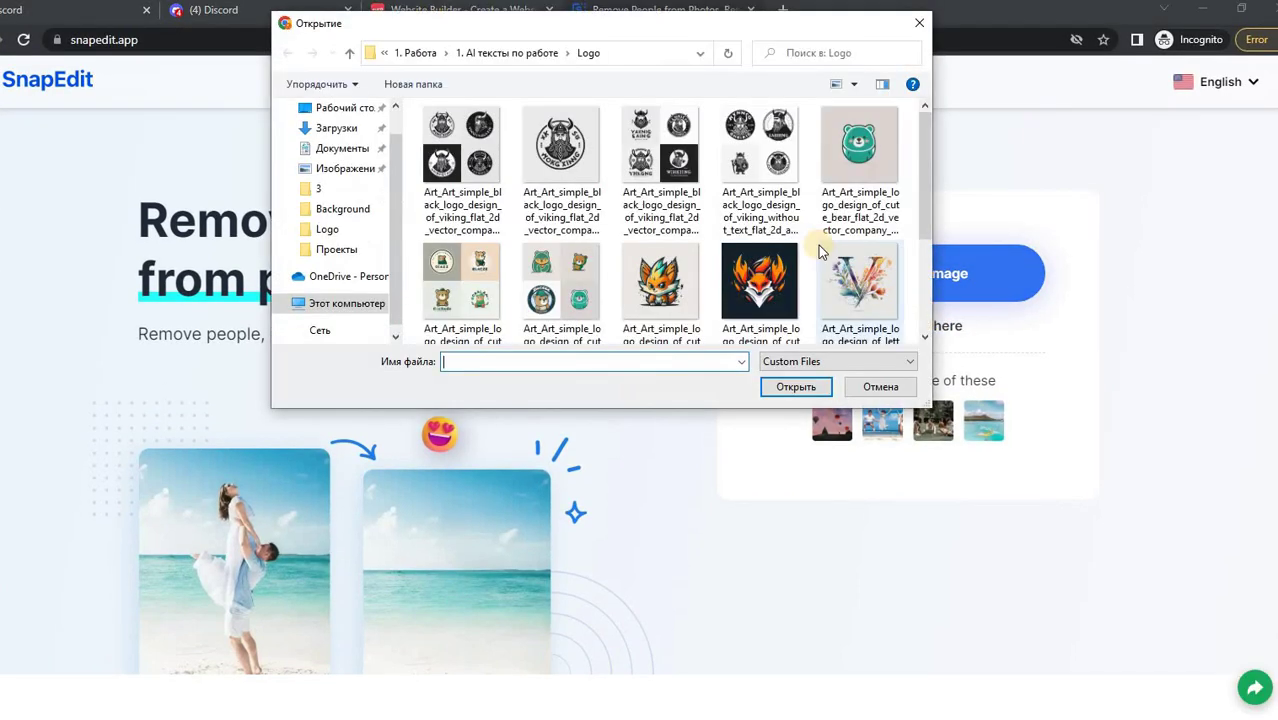
Load the viking logo into SnapEdit, brush over the ring lettering, and remove it.
left_click(806, 389)
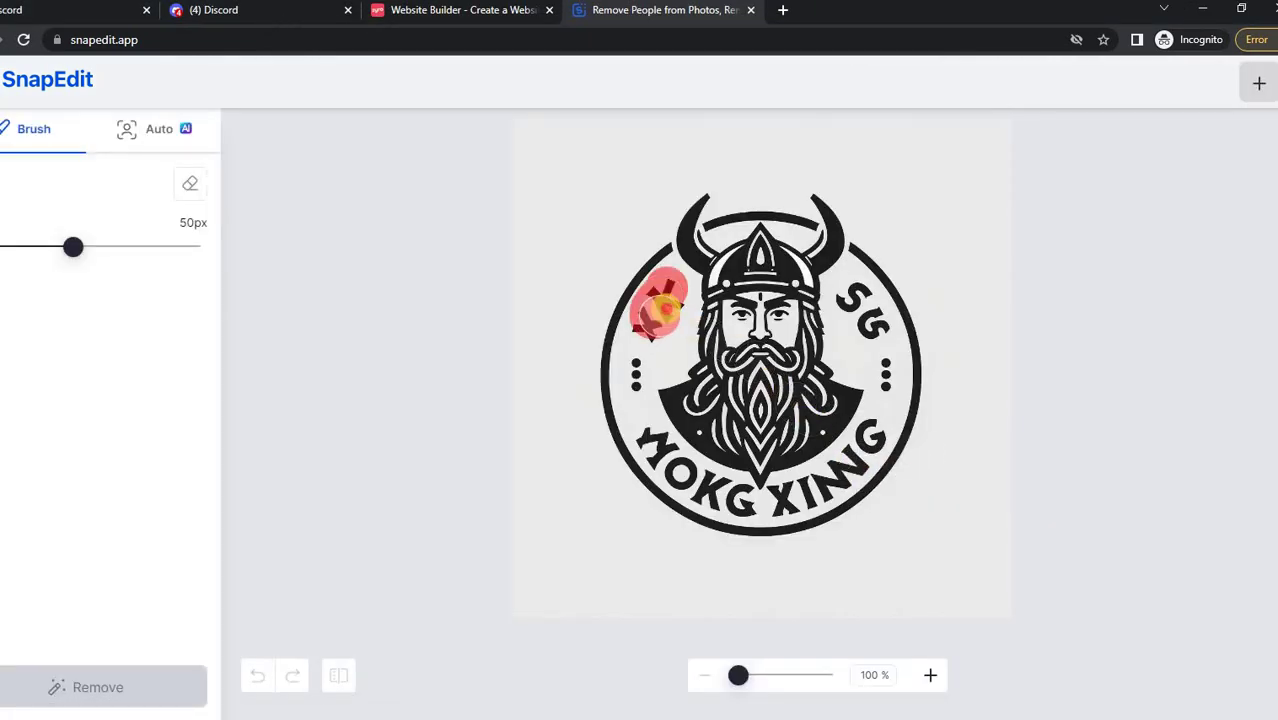
left_click_drag(637, 346, 636, 388)
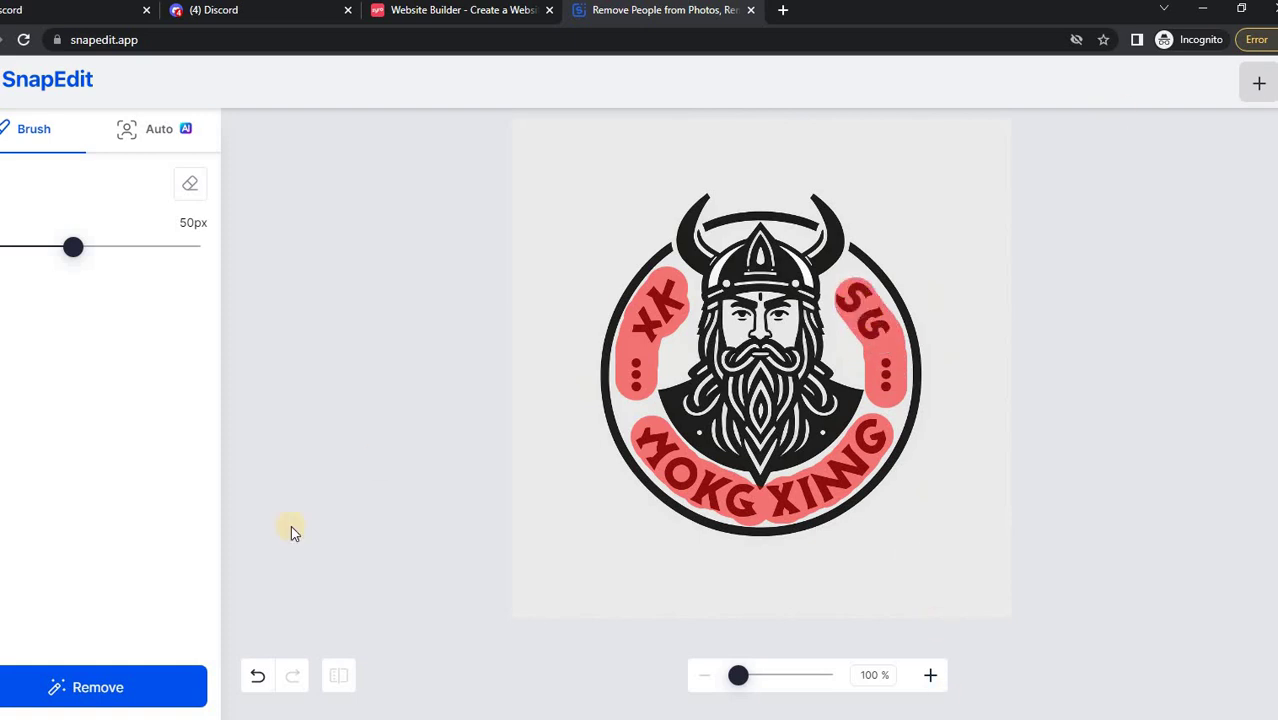
left_click(122, 700)
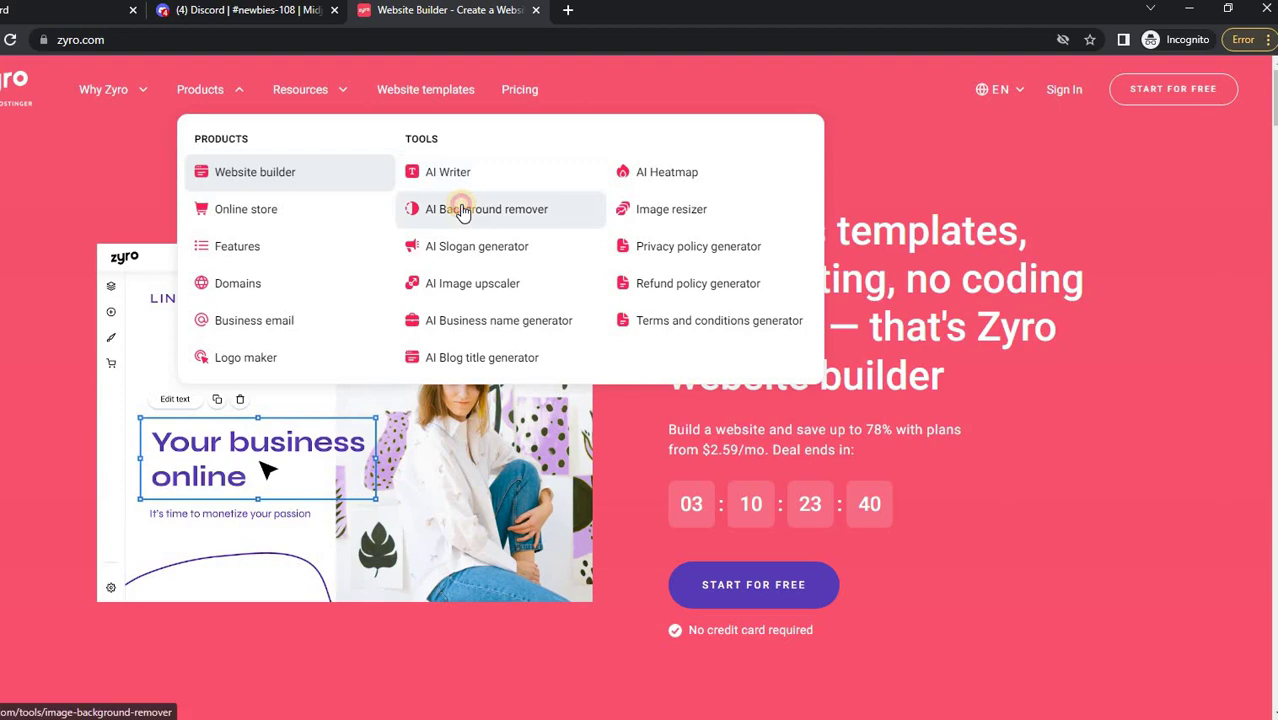
Upload the letter V logo to Zyro's AI Background Remover and download the transparent result.
left_click(462, 210)
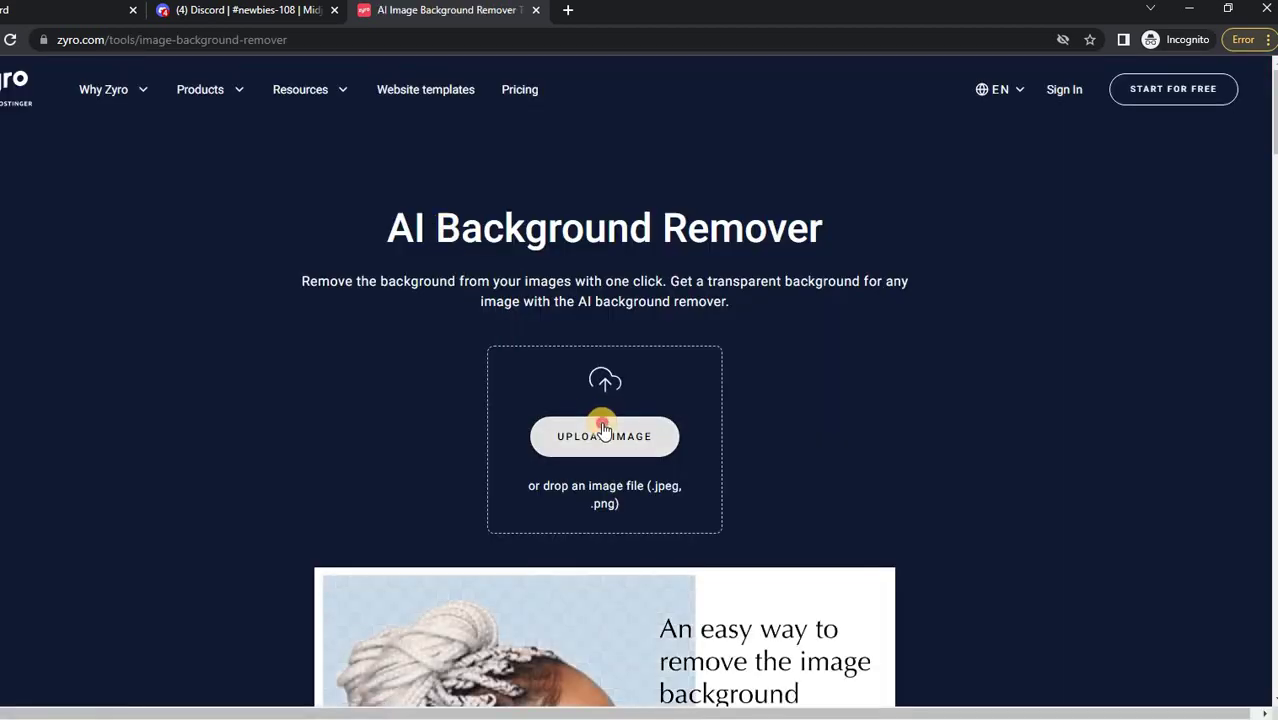
left_click(601, 420)
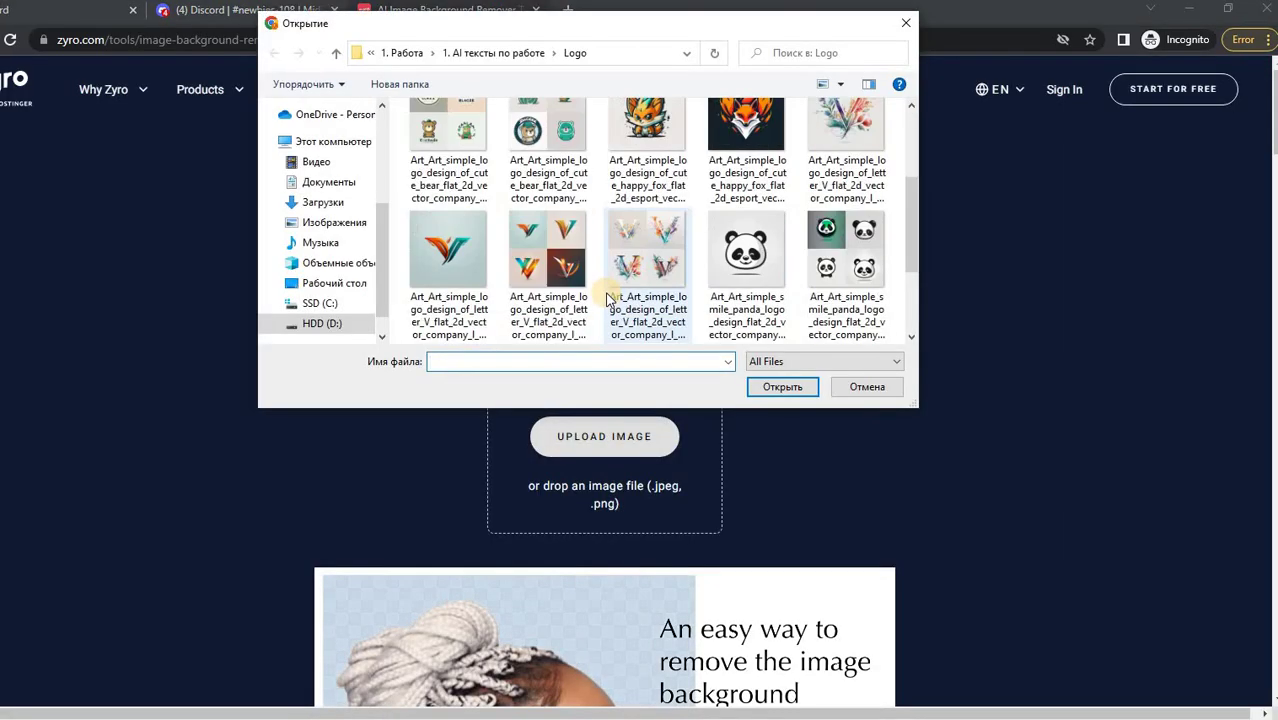
left_click(468, 292)
left_click(783, 387)
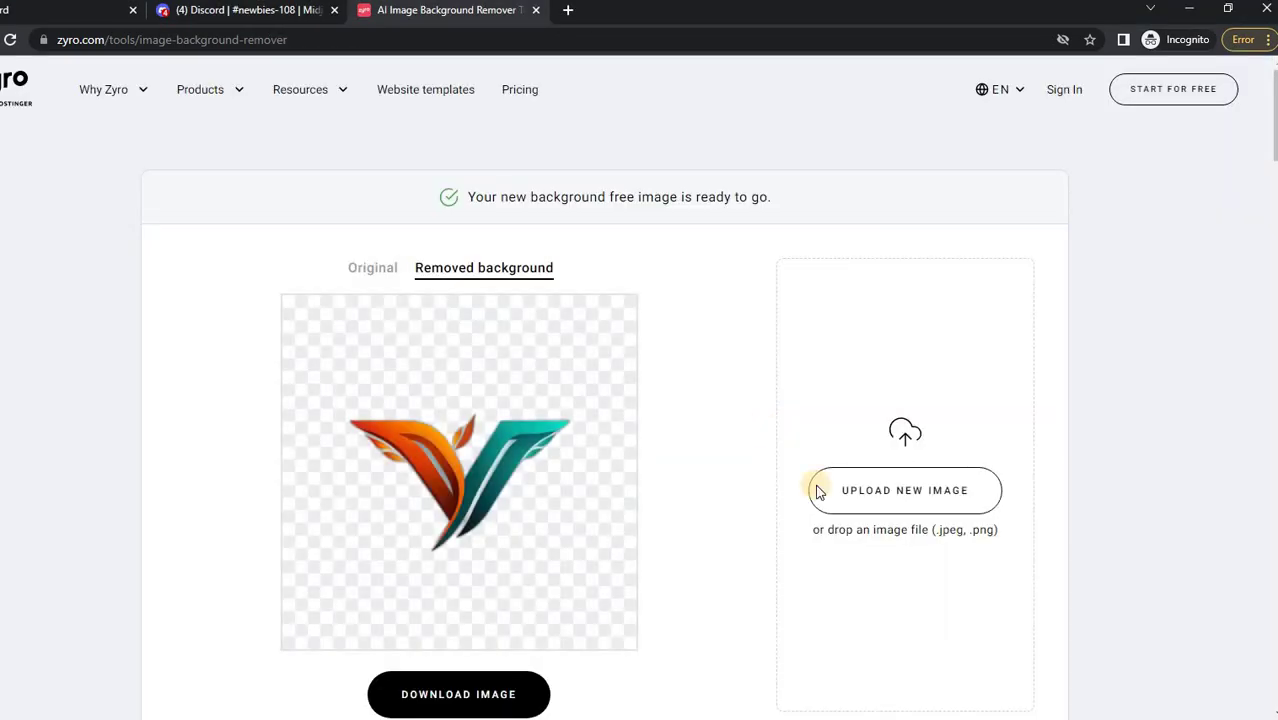
left_click(491, 690)
key("alt+Tab")
Open the downloaded zyro-image (3).png V logo with Windows Photos.
right_click(570, 365)
mouse_move(880, 461)
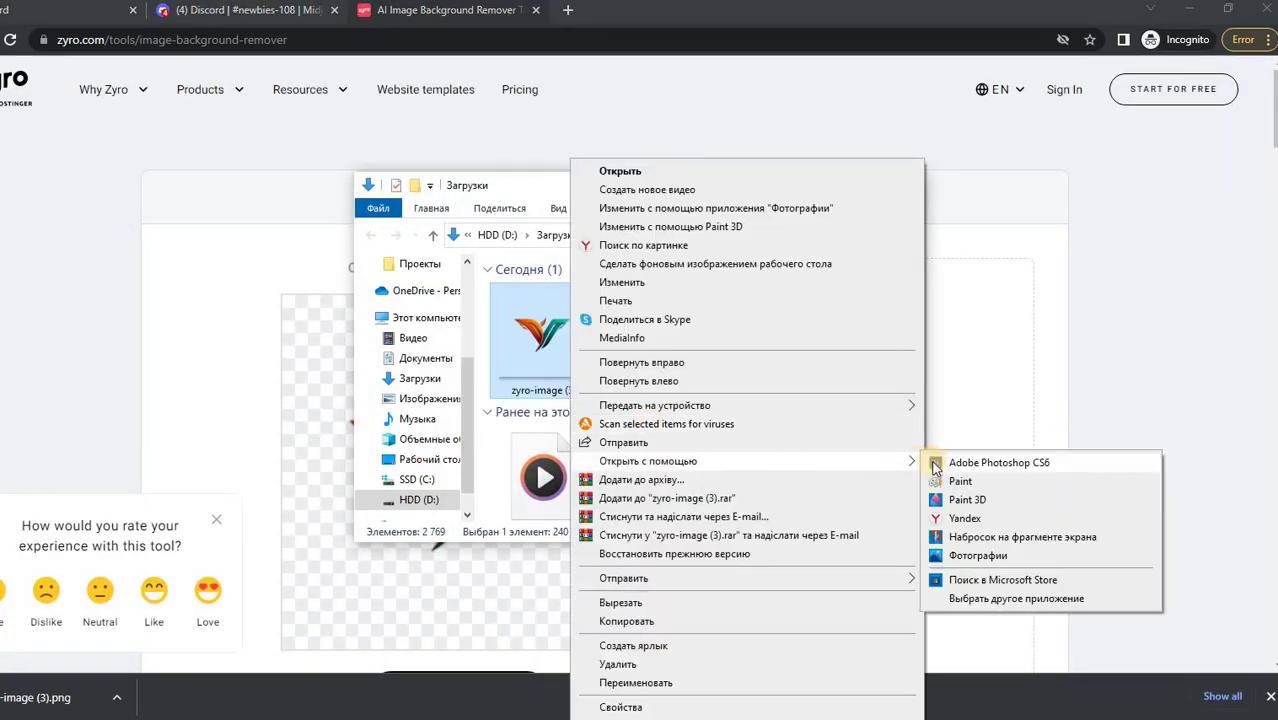
left_click(977, 555)
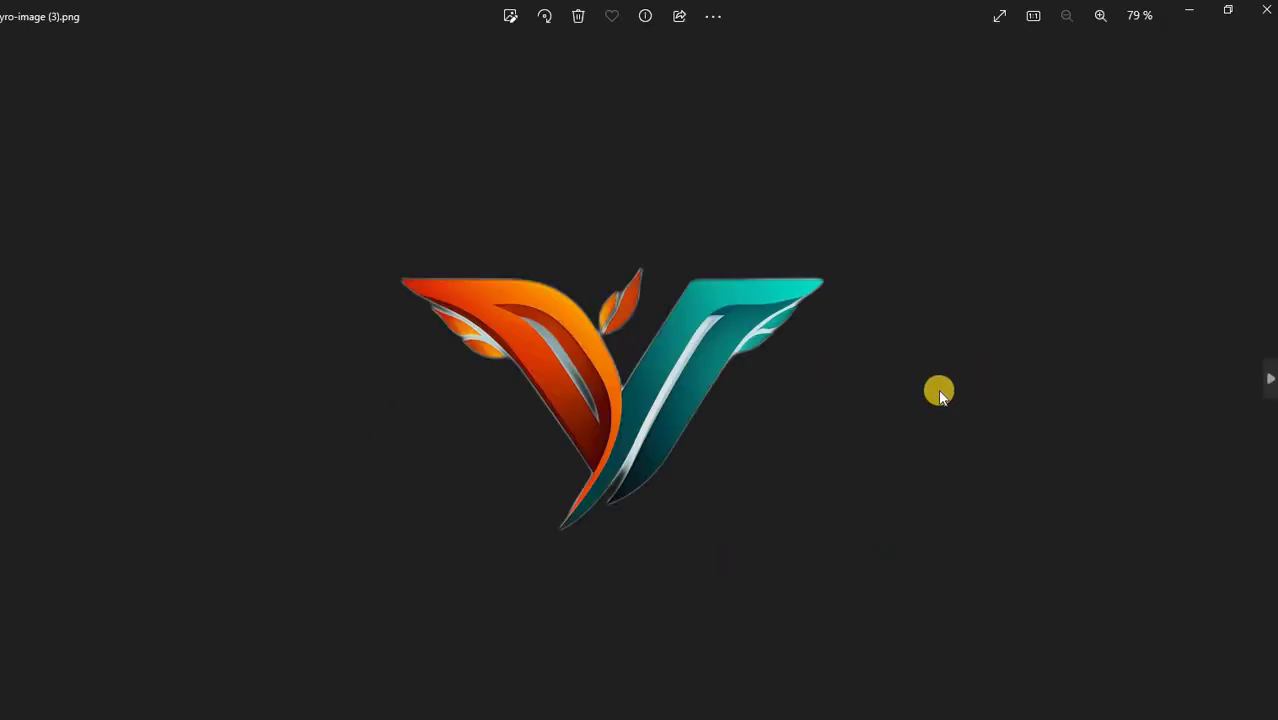